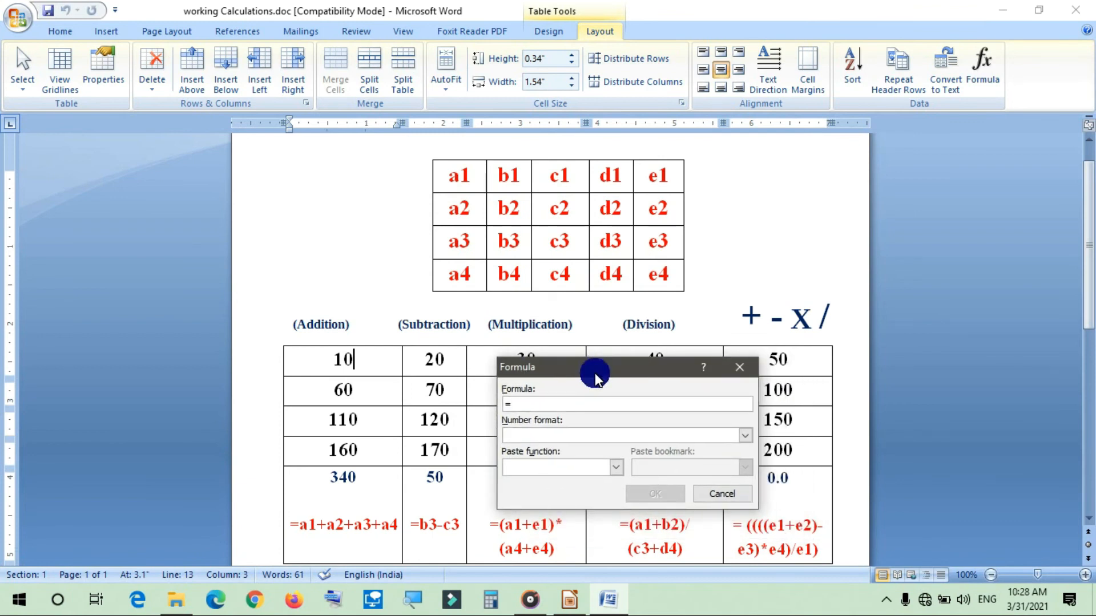
Inspect the formula behind the Addition column's result in the bottom row, leaving it unmodified.
{"action": "left_click", "coordinate": [725, 495]}
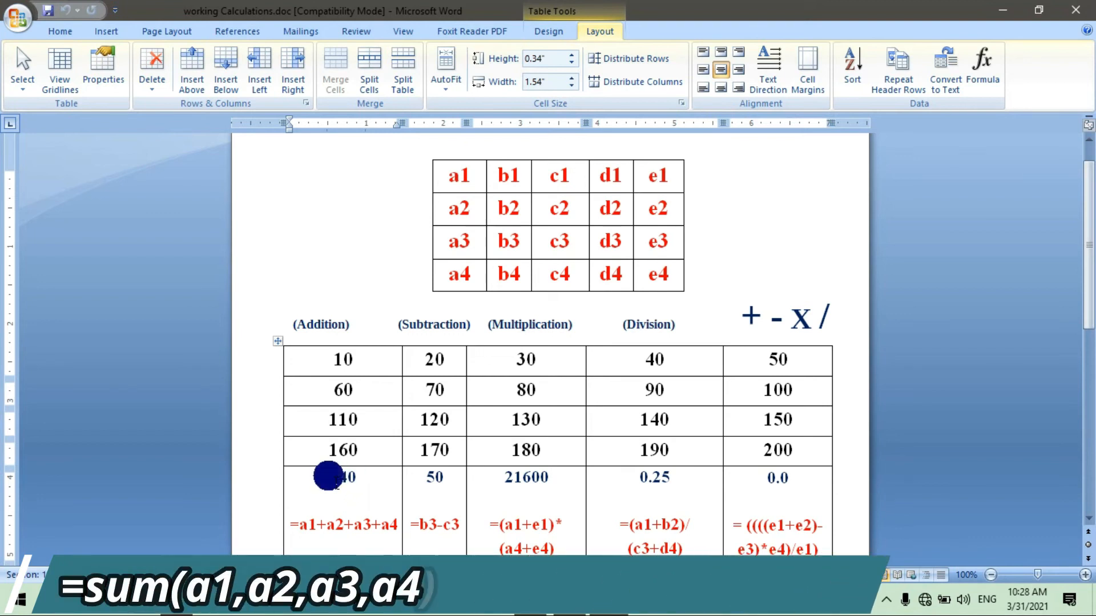
{"action": "left_click", "coordinate": [339, 484]}
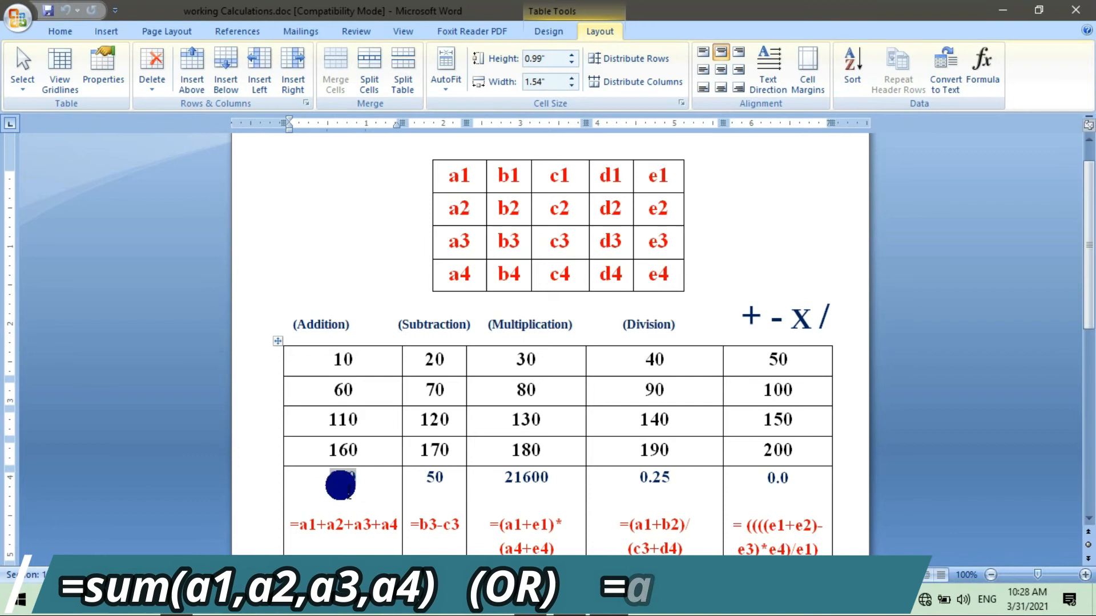
{"action": "left_click", "coordinate": [982, 67]}
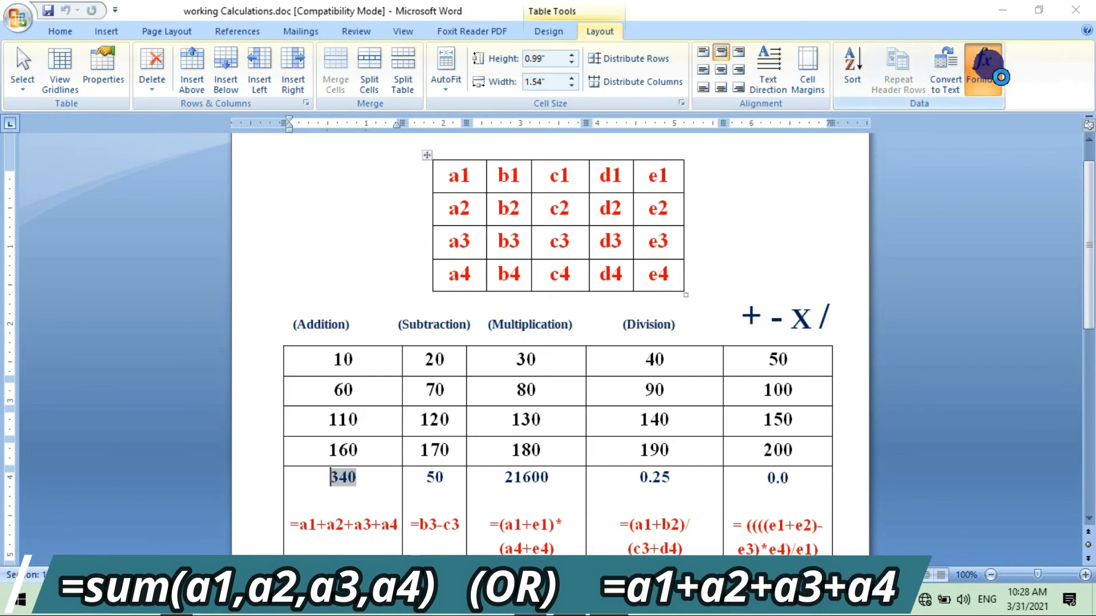
{"action": "left_click_drag", "start_coordinate": [664, 371], "coordinate": [557, 382]}
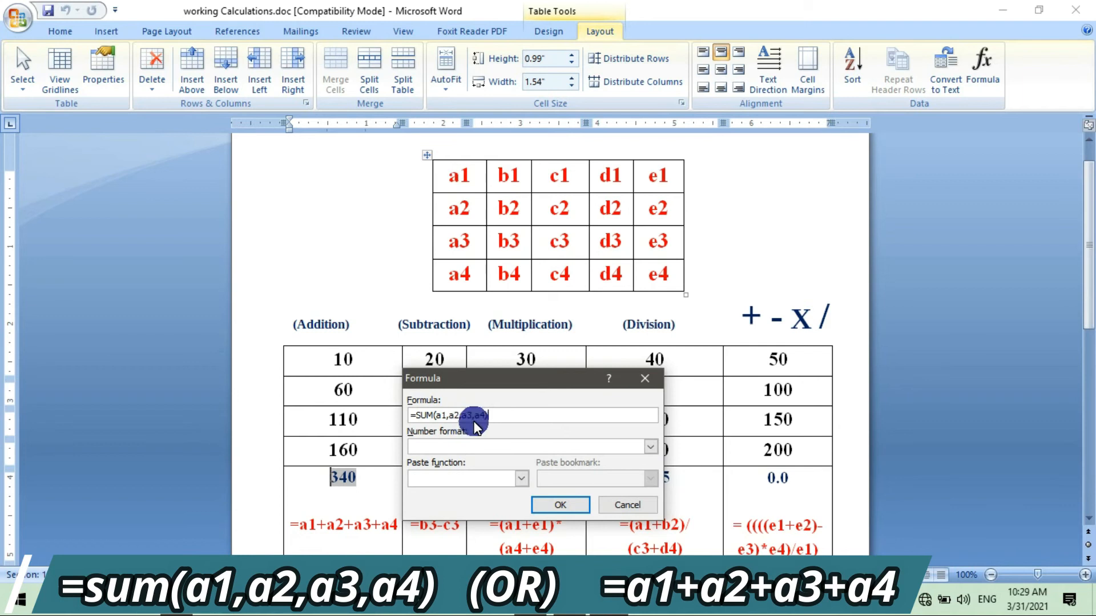
{"action": "left_click", "coordinate": [549, 495]}
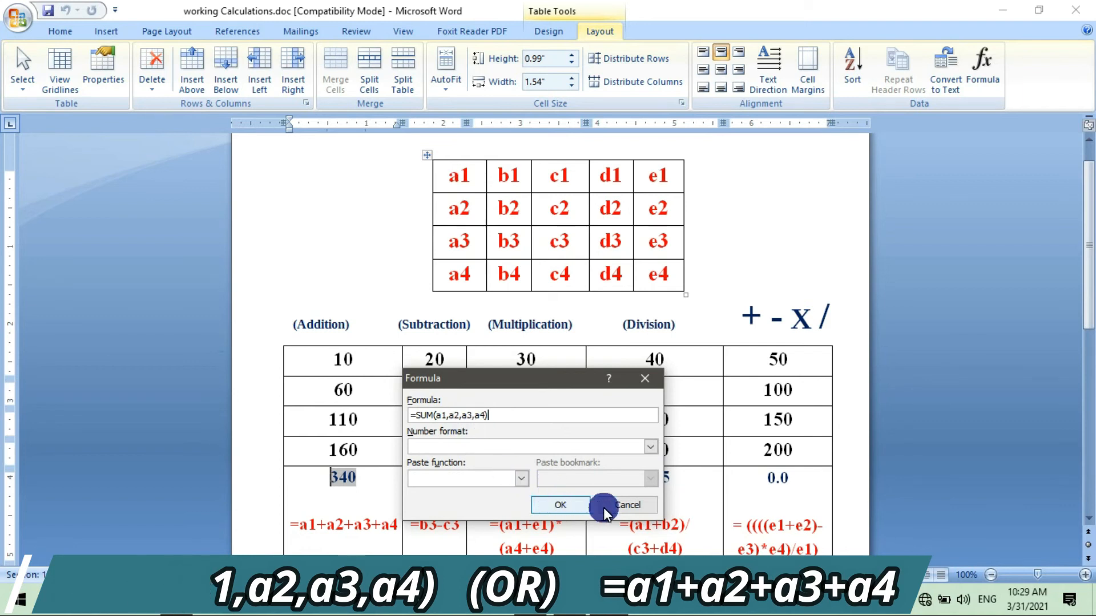
{"action": "left_click", "coordinate": [631, 504]}
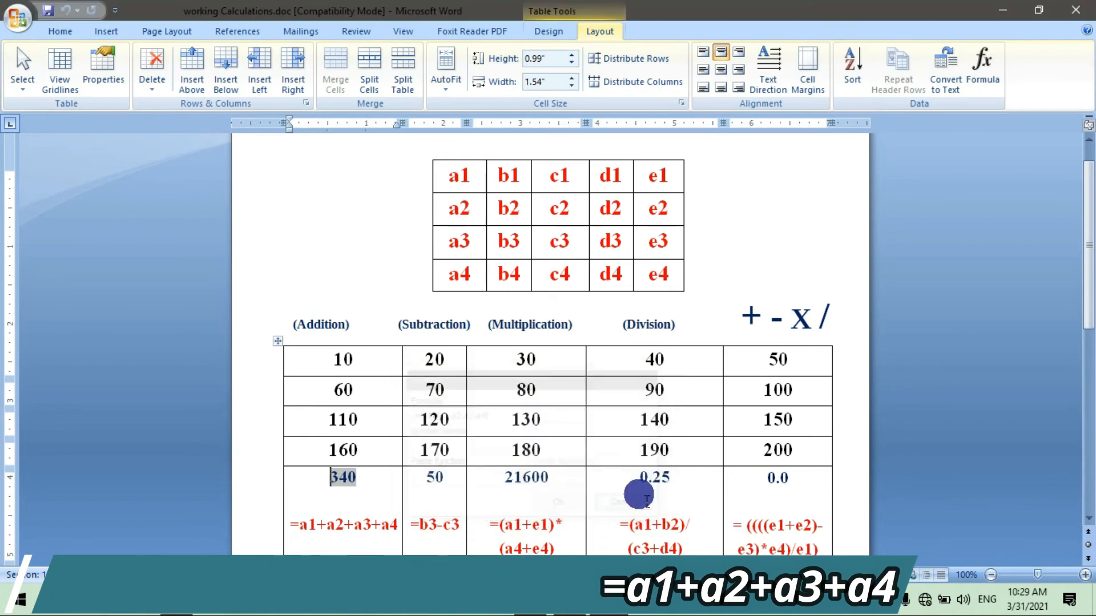
Inspect the formula behind the Subtraction column's result and reapply it as is.
{"action": "left_click", "coordinate": [433, 482]}
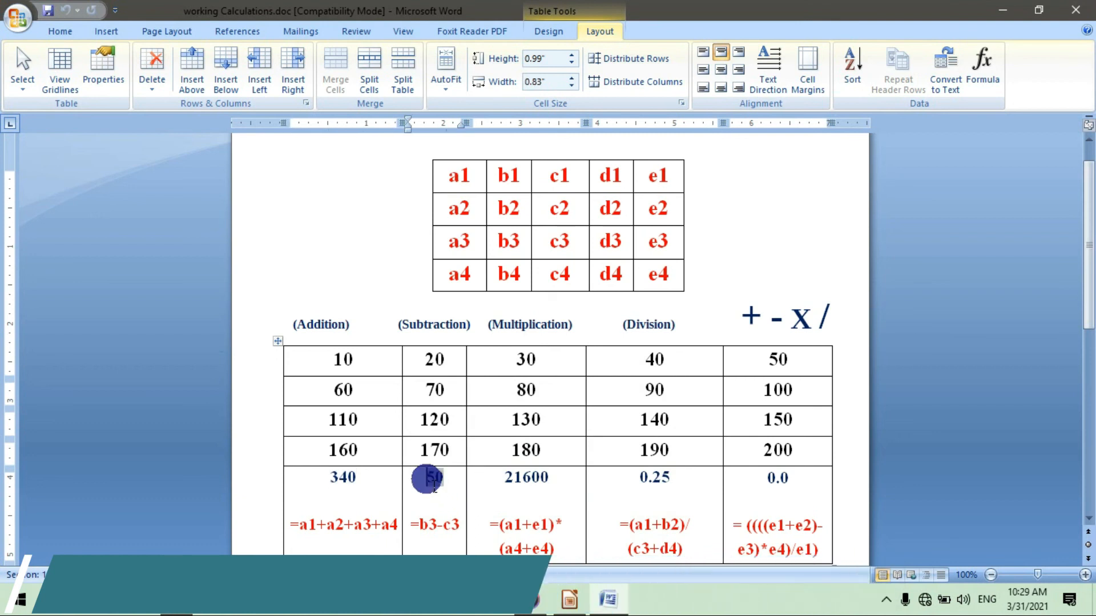
{"action": "left_click", "coordinate": [983, 64]}
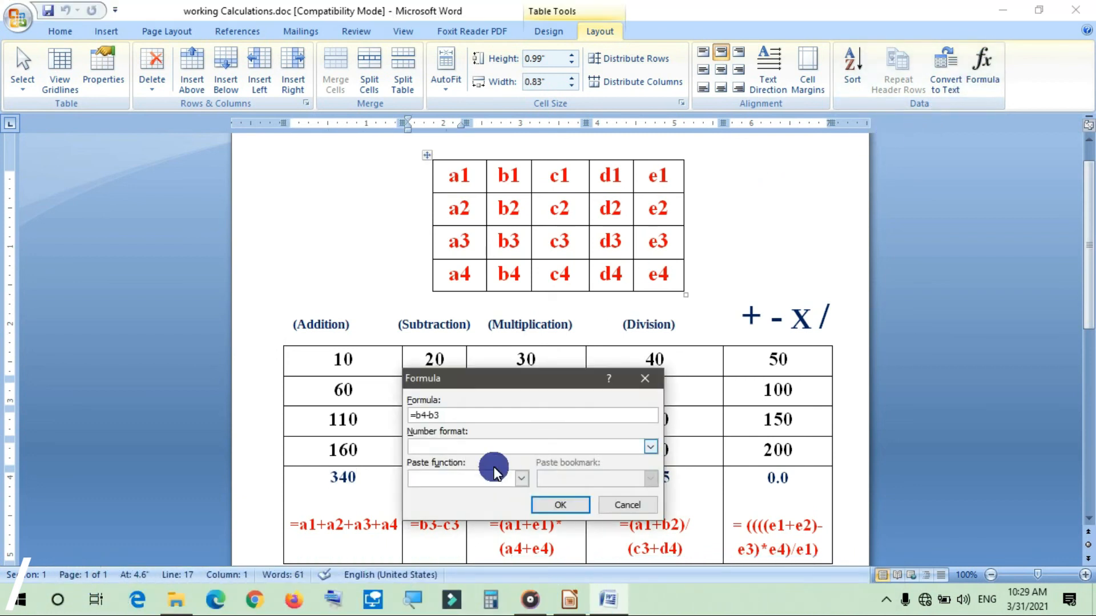
{"action": "left_click_drag", "start_coordinate": [516, 380], "coordinate": [837, 255]}
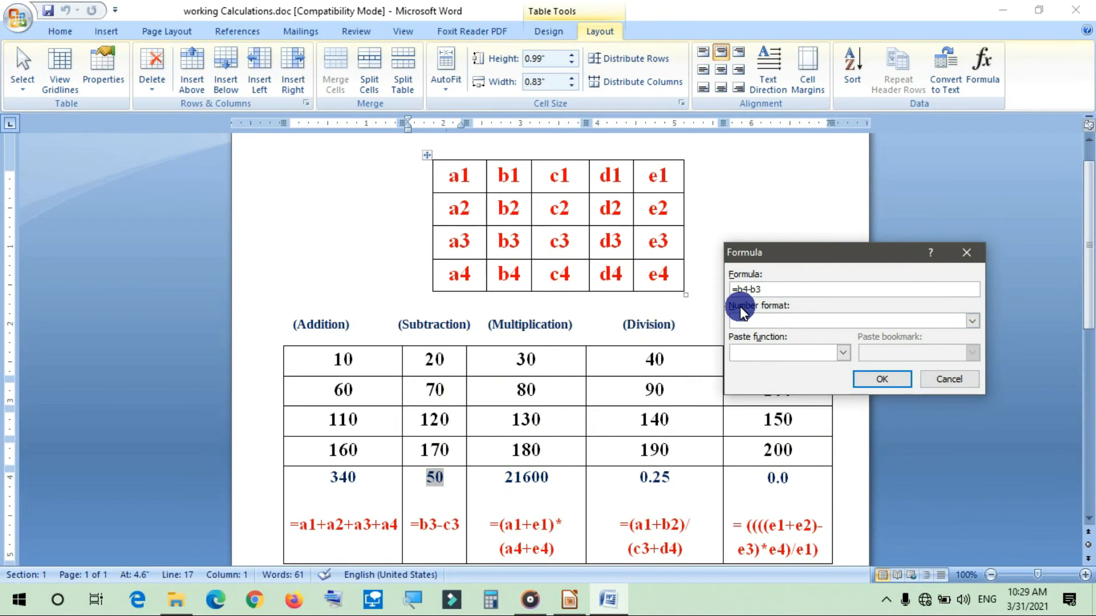
{"action": "left_click", "coordinate": [773, 296]}
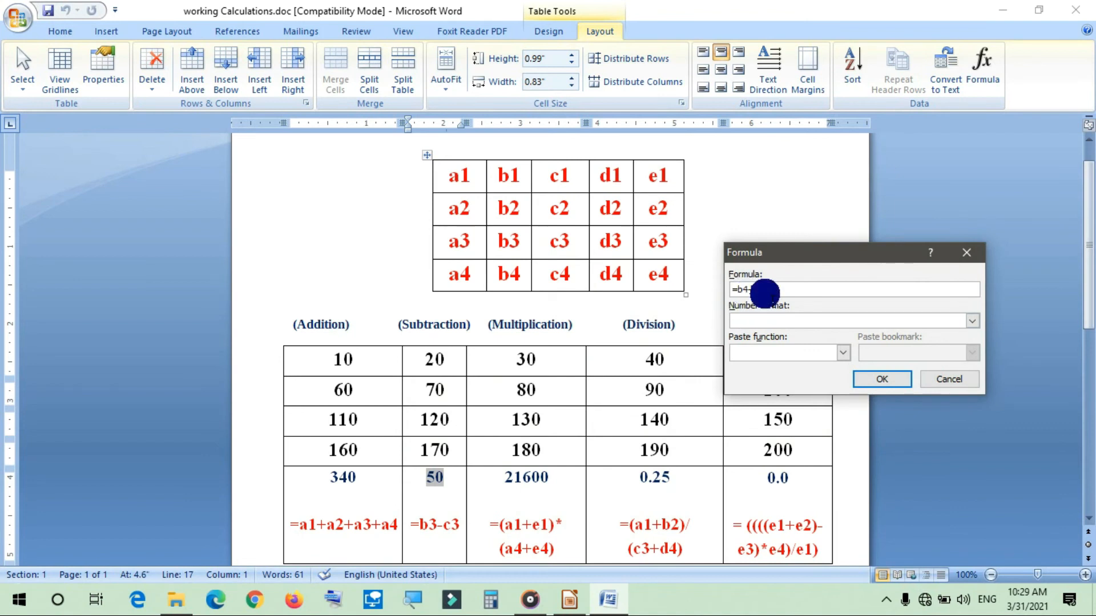
{"action": "left_click", "coordinate": [887, 383]}
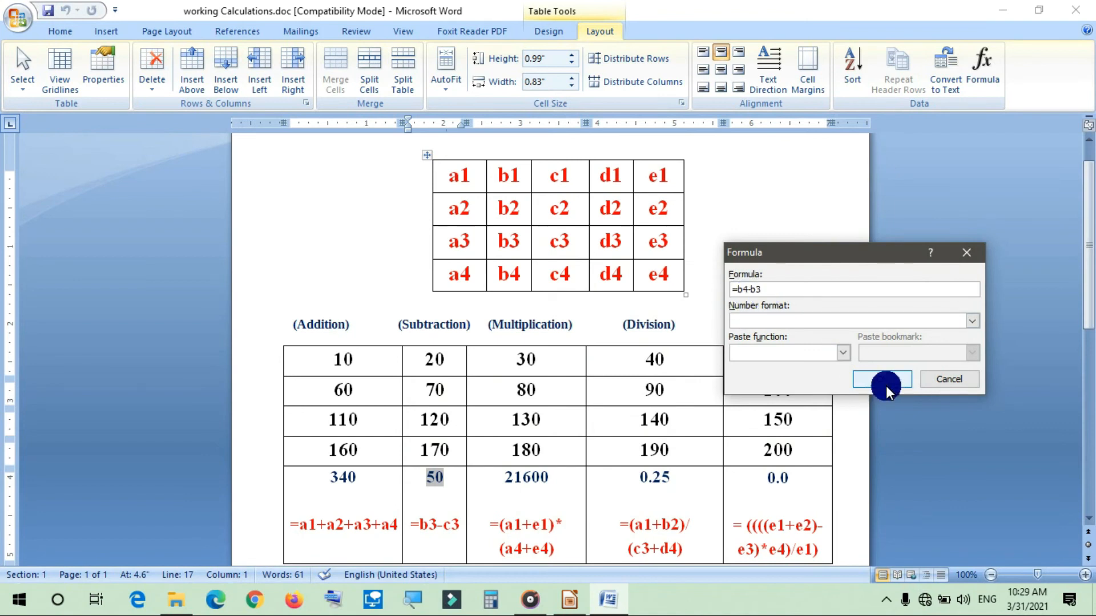
Inspect the formula behind the Multiplication column's result without modifying it.
{"action": "left_click", "coordinate": [513, 491]}
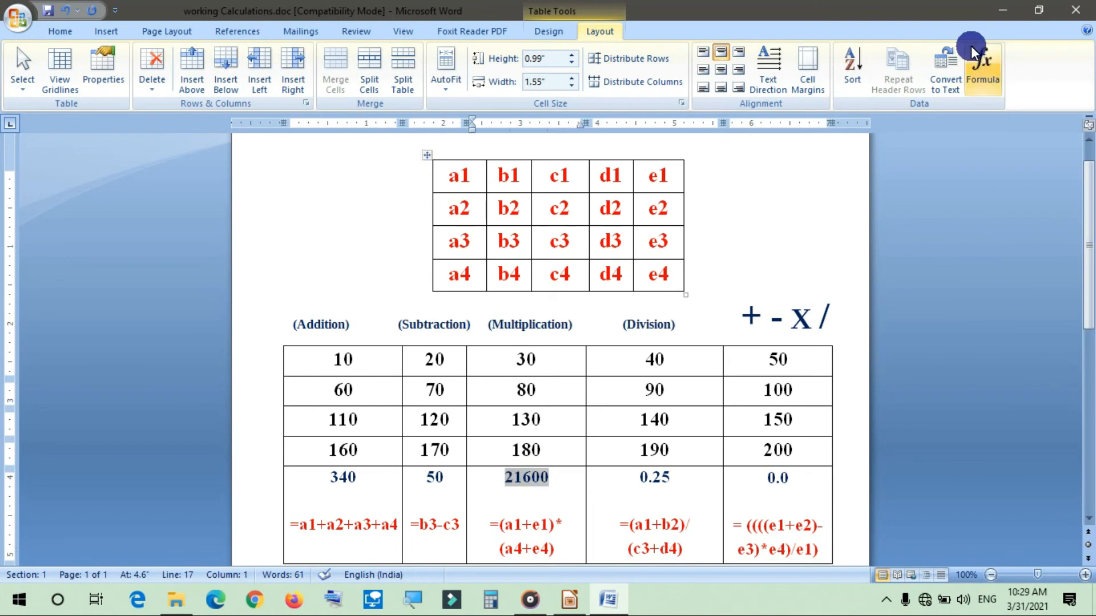
{"action": "left_click", "coordinate": [986, 67]}
{"action": "left_click_drag", "start_coordinate": [814, 255], "coordinate": [809, 192]}
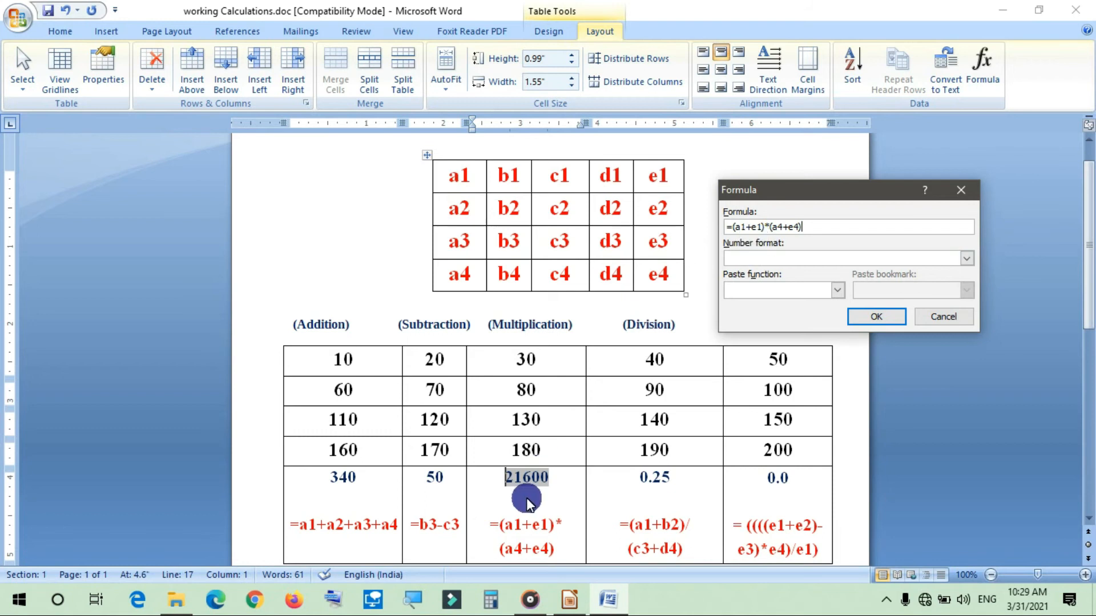
{"action": "left_click", "coordinate": [936, 315]}
Inspect the formula behind the Division column's result without modifying it.
{"action": "left_click", "coordinate": [648, 482]}
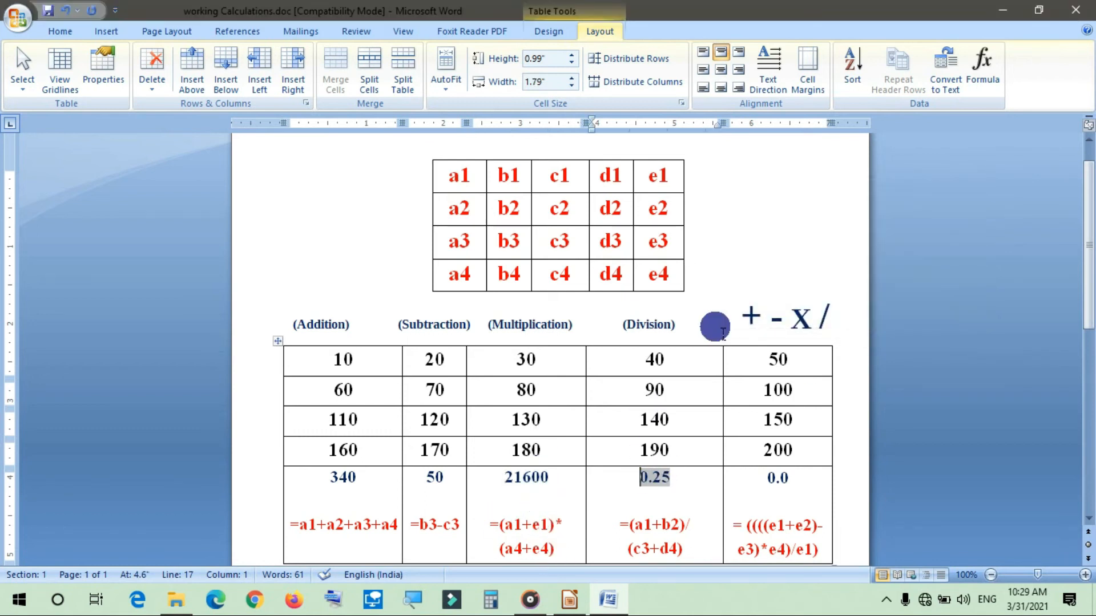
{"action": "left_click", "coordinate": [983, 66]}
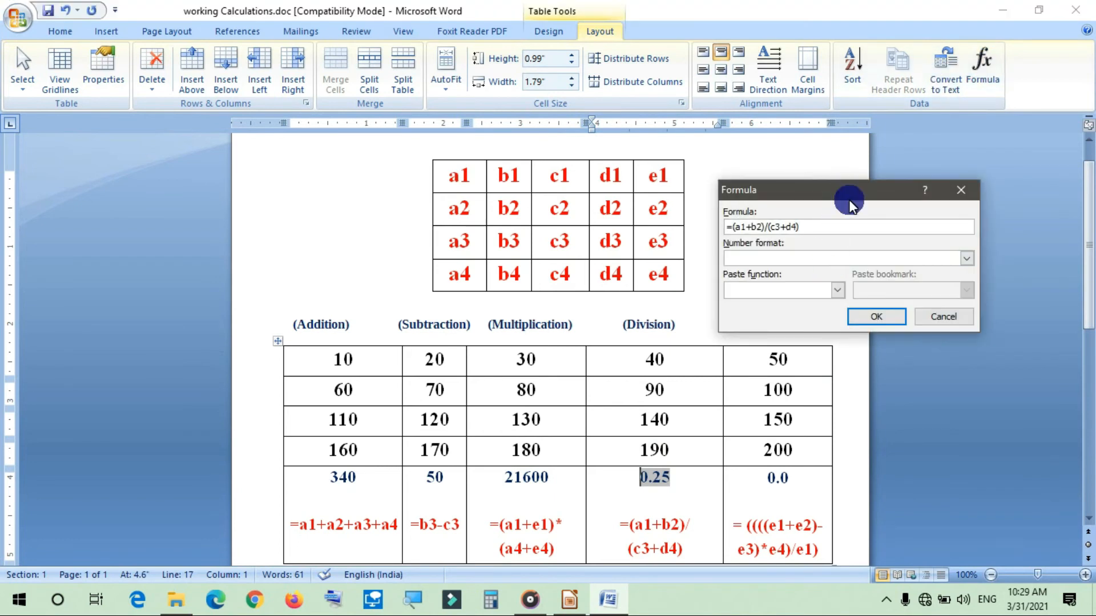
{"action": "left_click_drag", "start_coordinate": [847, 193], "coordinate": [841, 257]}
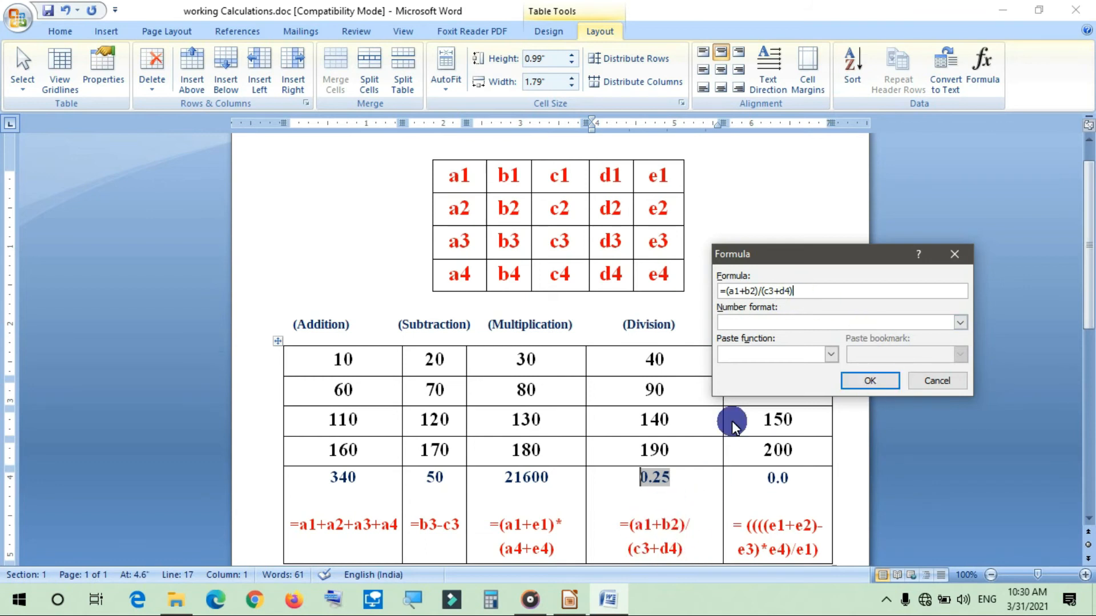
{"action": "left_click", "coordinate": [918, 379]}
Try the combined-operations result formula with one opening parenthesis removed: =(((e1+e2)-e3)*e4)/e1).
{"action": "left_click", "coordinate": [766, 478]}
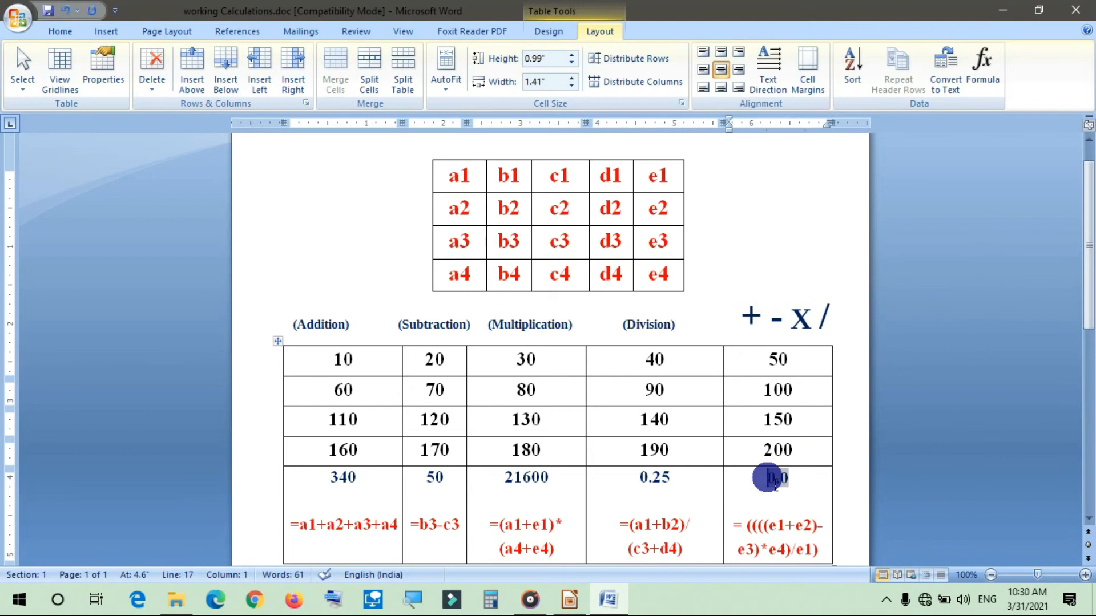
{"action": "left_click", "coordinate": [982, 64]}
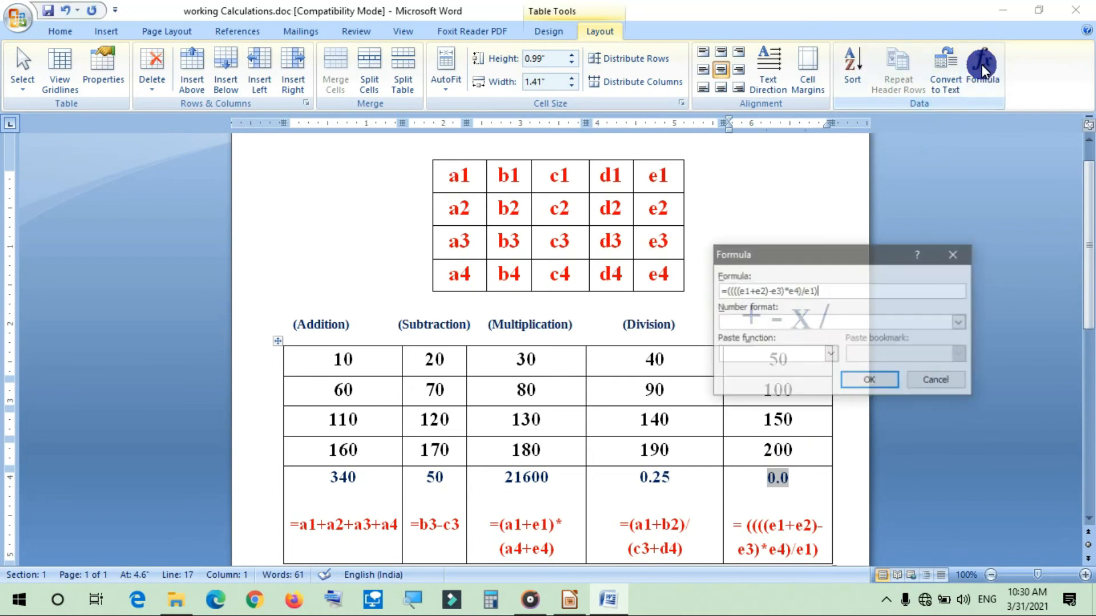
{"action": "left_click_drag", "start_coordinate": [836, 258], "coordinate": [845, 211]}
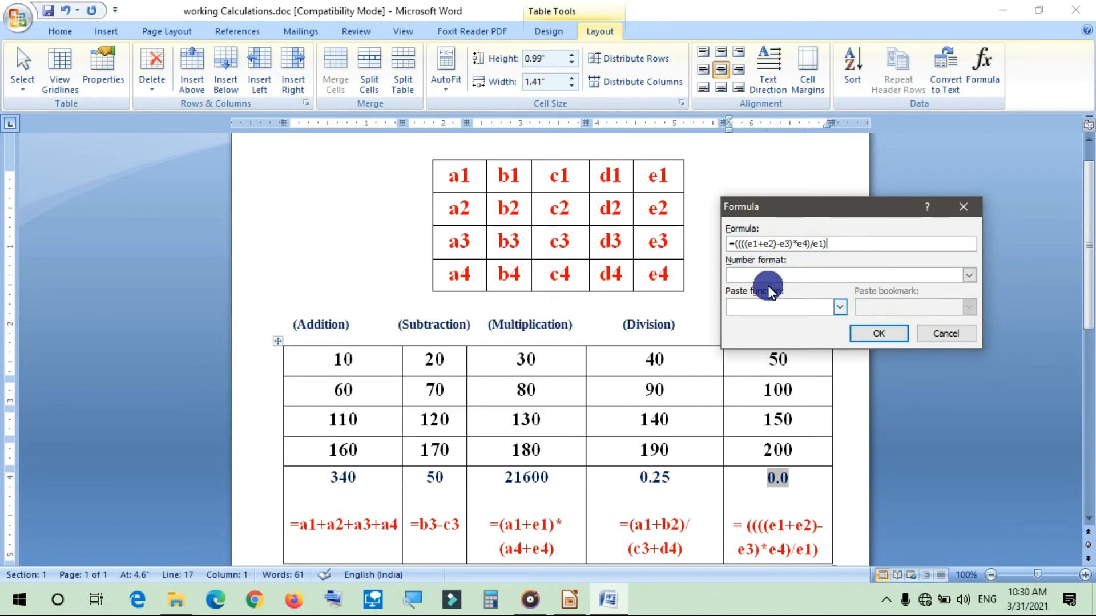
{"action": "left_click", "coordinate": [740, 243]}
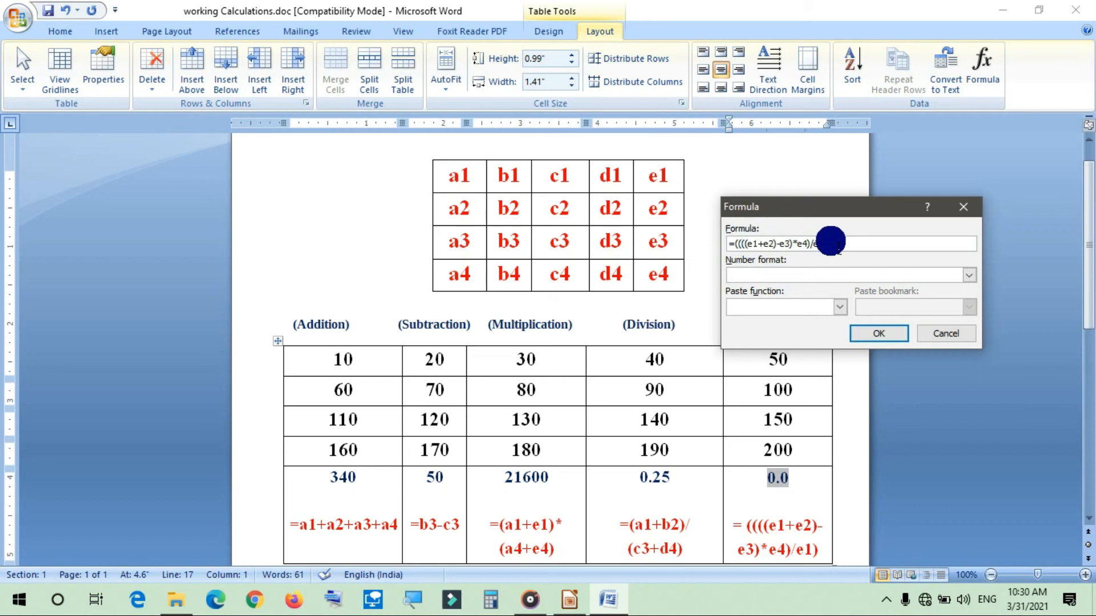
{"action": "key", "text": "BackSpace"}
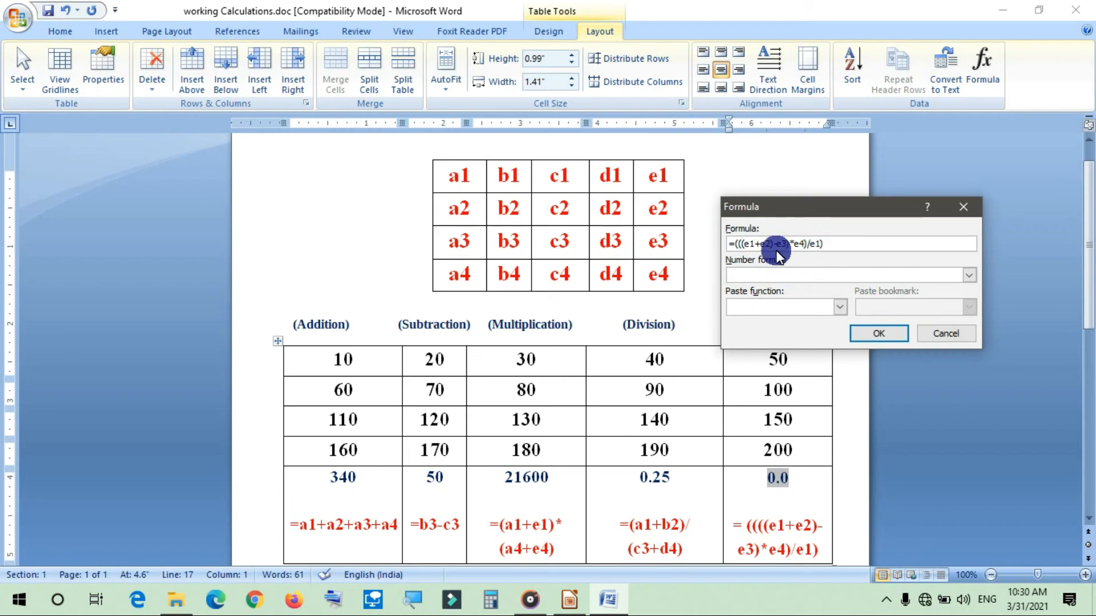
{"action": "left_click", "coordinate": [894, 332]}
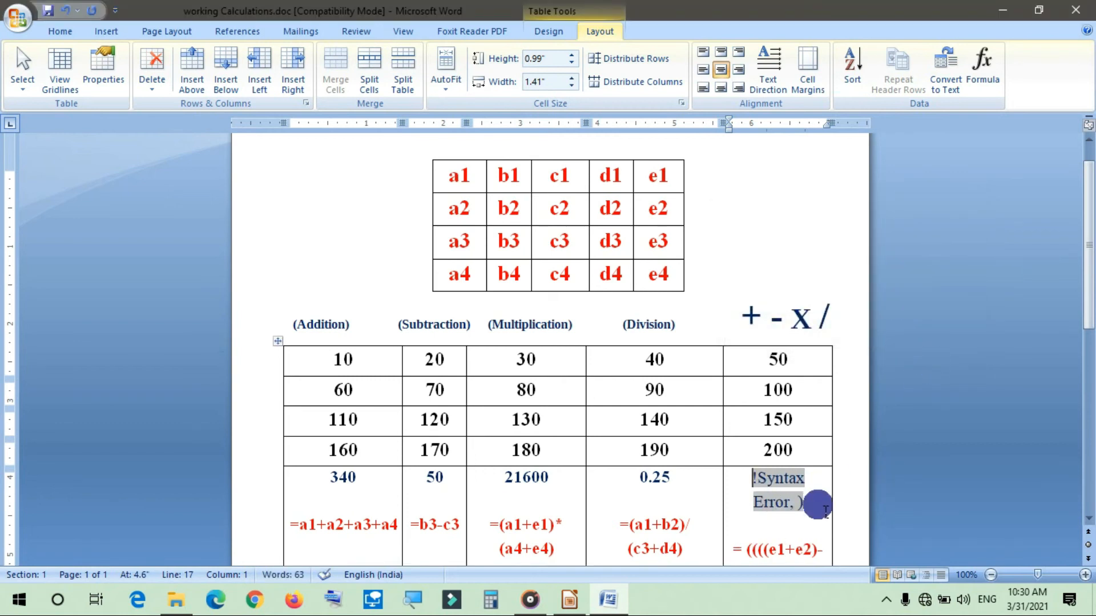
Correct the combined-operations result formula to =((((e1+e2)-e3)*e4)/e1) by adding the missing opening parenthesis.
{"action": "left_click", "coordinate": [990, 73]}
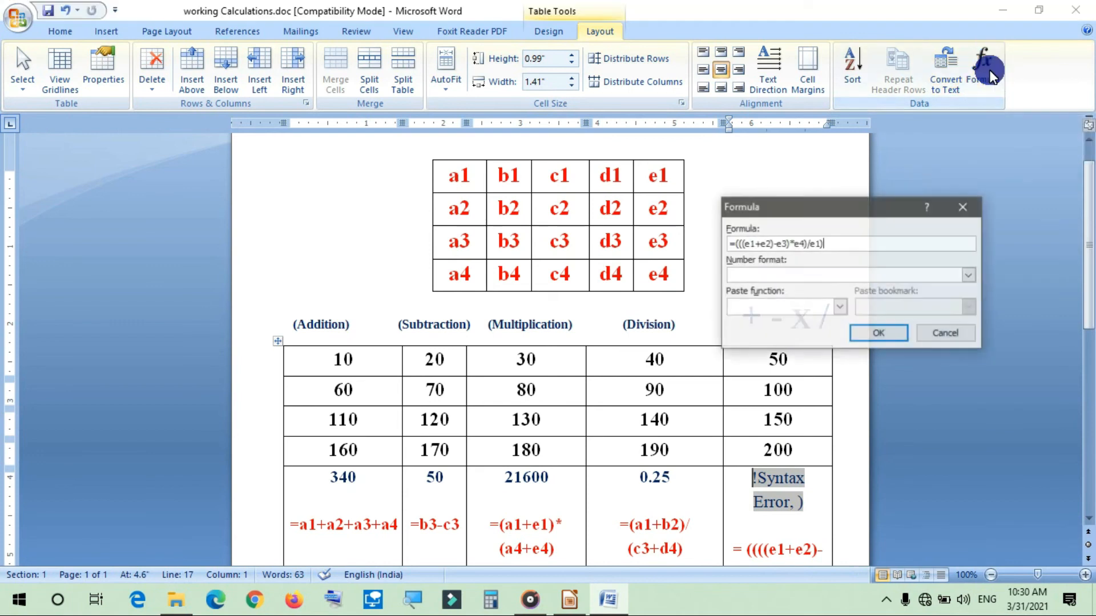
{"action": "left_click", "coordinate": [738, 243]}
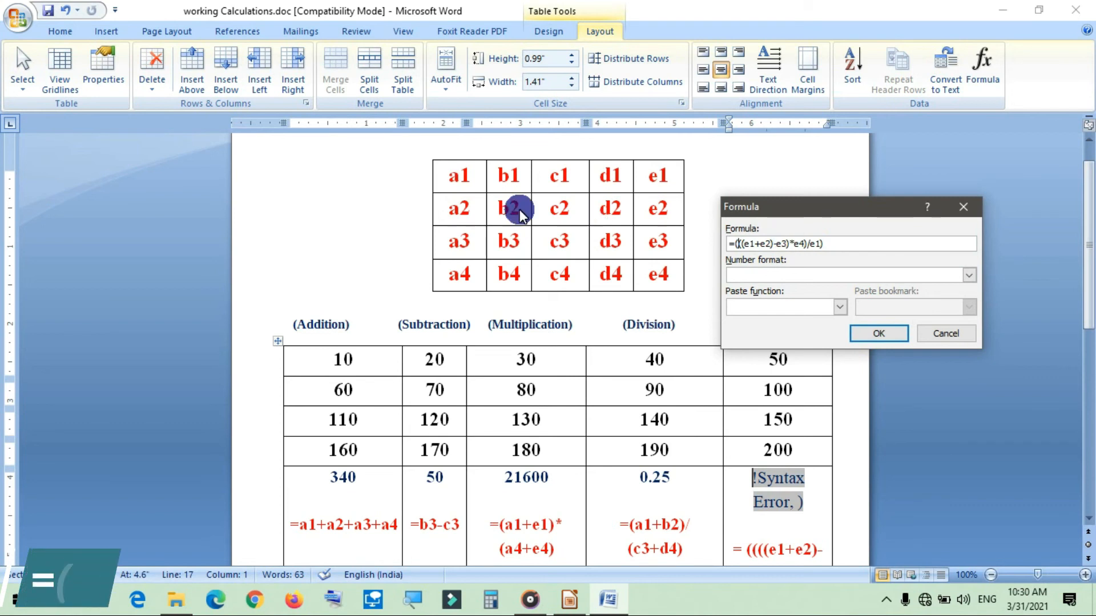
{"action": "type", "text": "("}
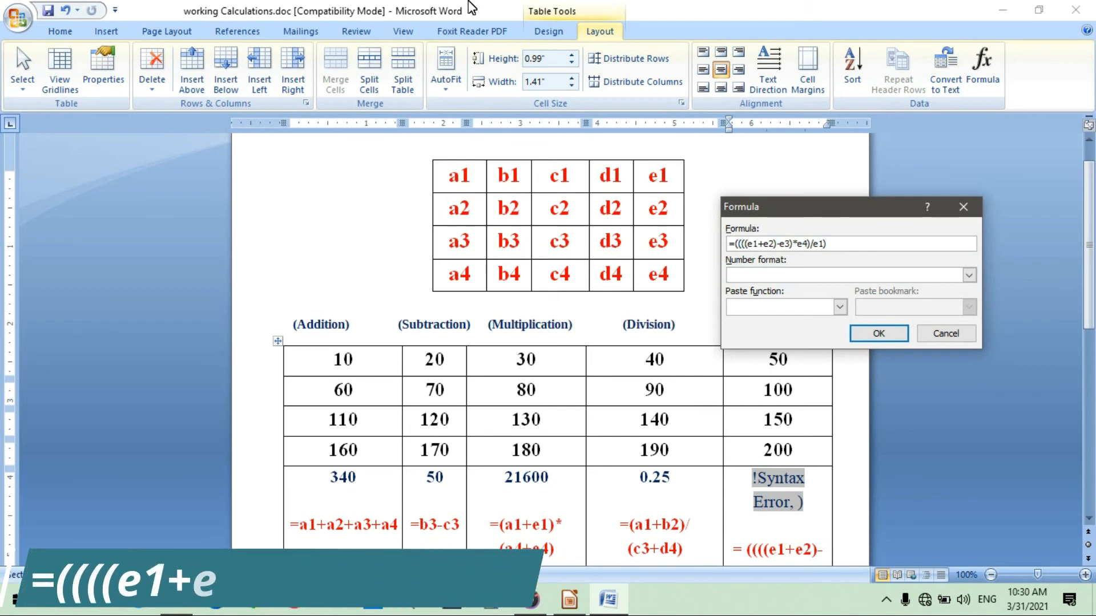
{"action": "left_click", "coordinate": [891, 333]}
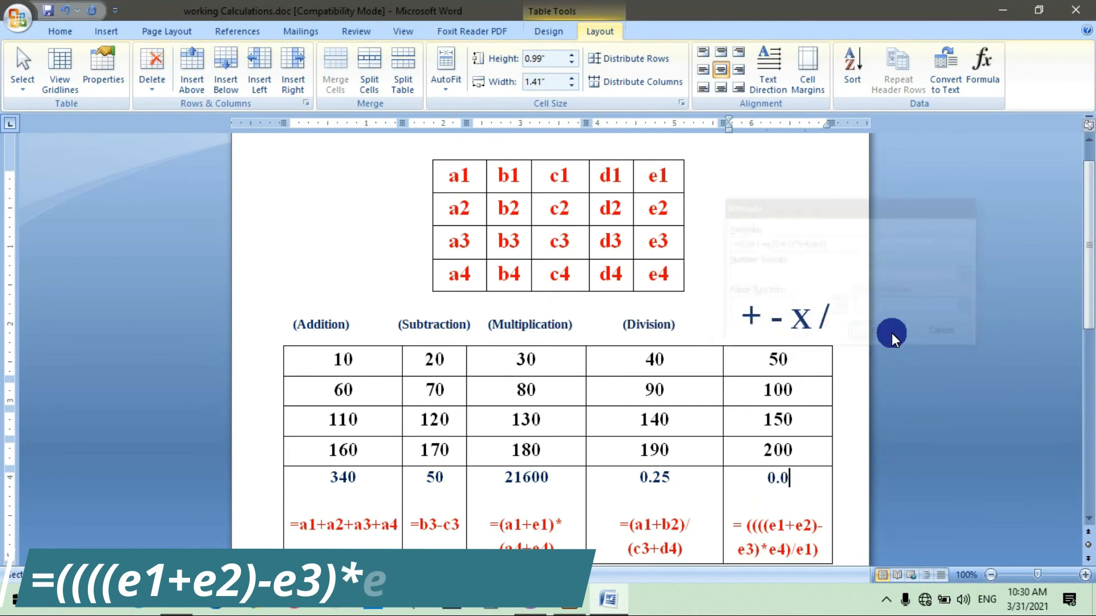
{"action": "scroll", "coordinate": [804, 371], "scroll_direction": "down", "scroll_amount": 3}
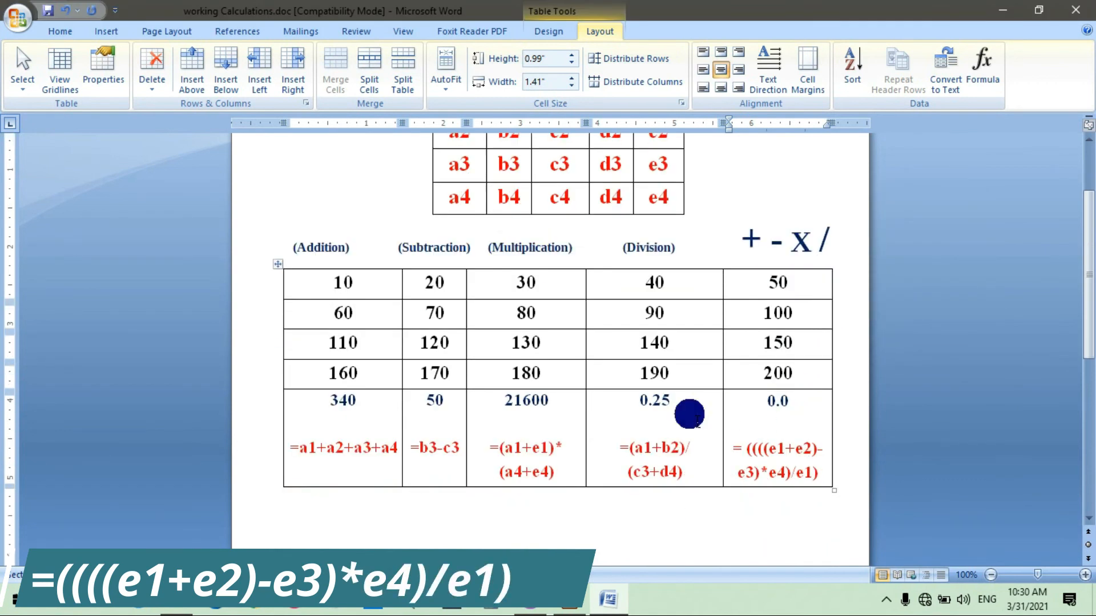
{"action": "scroll", "coordinate": [690, 414], "scroll_direction": "up", "scroll_amount": 3}
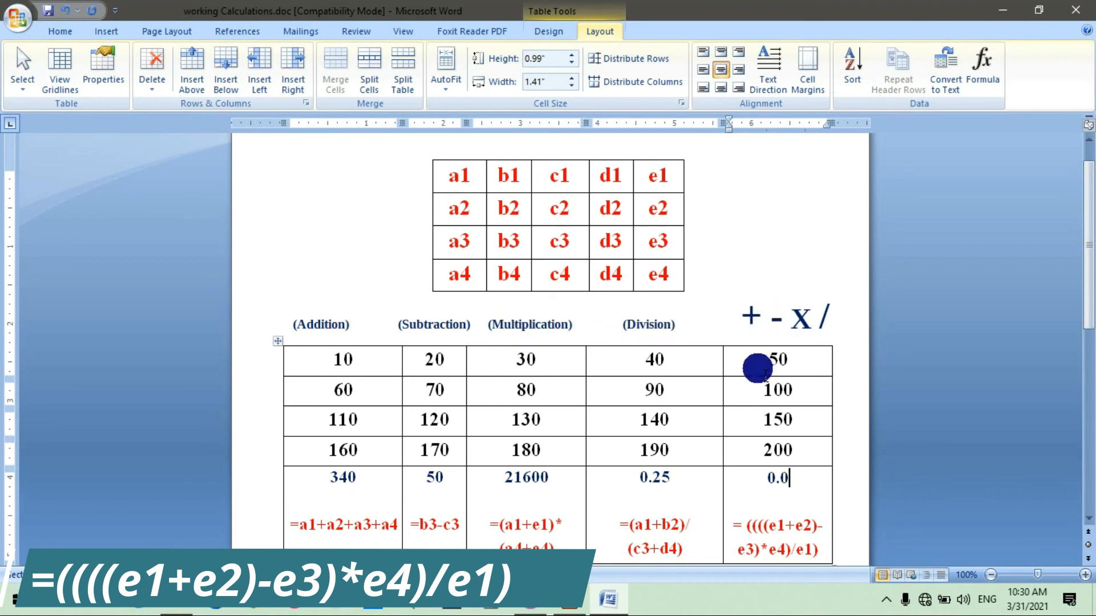
{"action": "scroll", "coordinate": [764, 374], "scroll_direction": "down", "scroll_amount": 2}
{"action": "scroll", "coordinate": [628, 411], "scroll_direction": "up", "scroll_amount": 2}
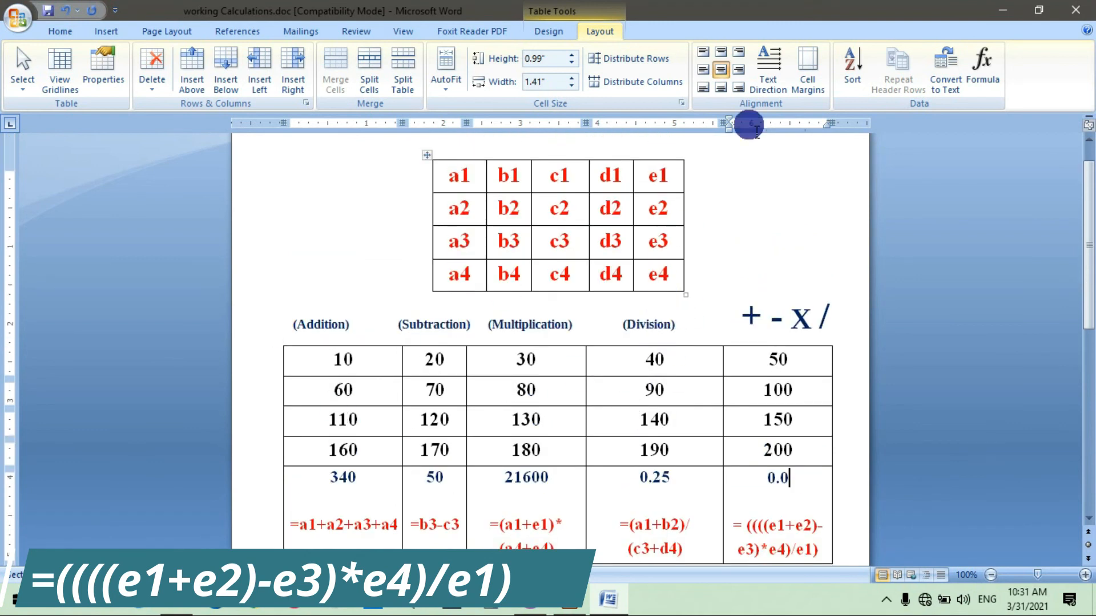
Open "liber office add sub div calu.odt" from the desktop in LibreOffice Writer and maximize its window.
{"action": "key", "text": "super+d"}
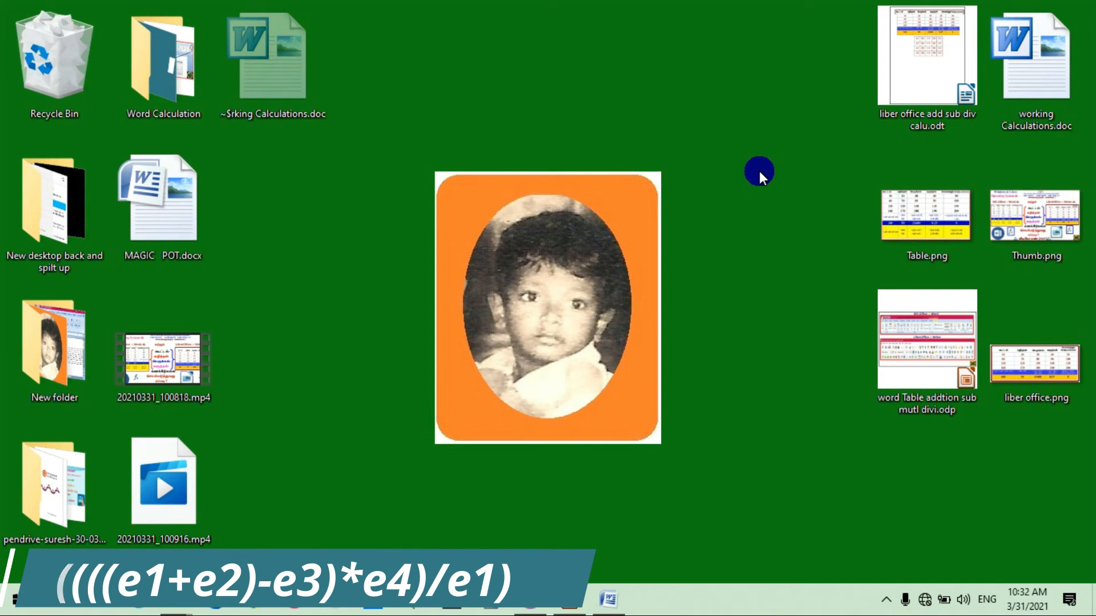
{"action": "double_click", "coordinate": [921, 77]}
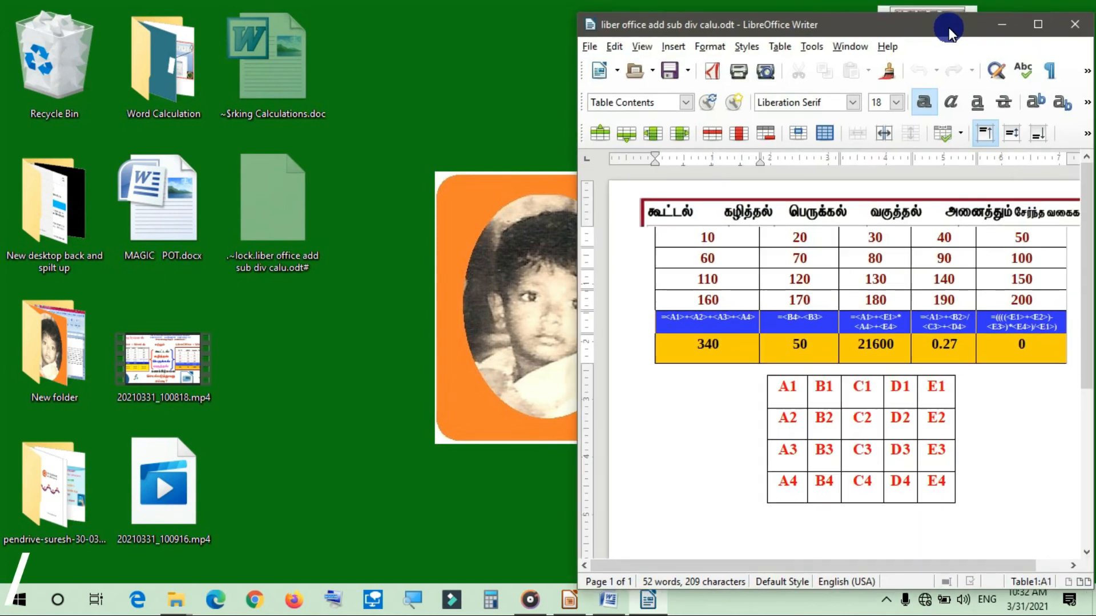
{"action": "left_click_drag", "start_coordinate": [949, 27], "coordinate": [663, 15]}
{"action": "left_click", "coordinate": [753, 12]}
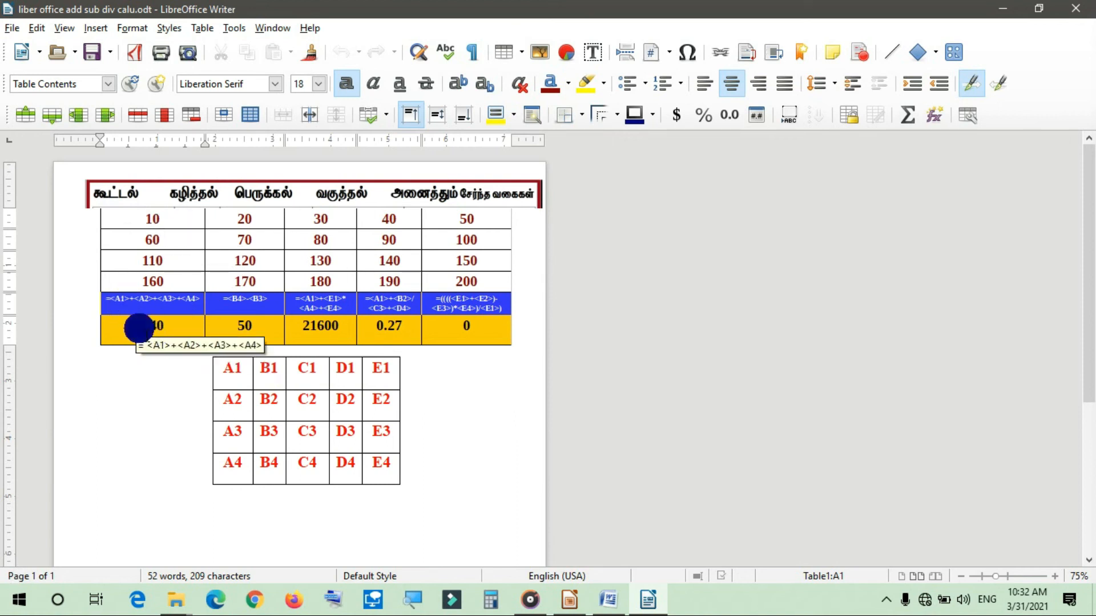
Place the cursor in the calculation table's first column and undock the Table toolbar so it floats over the document.
{"action": "left_click", "coordinate": [140, 327]}
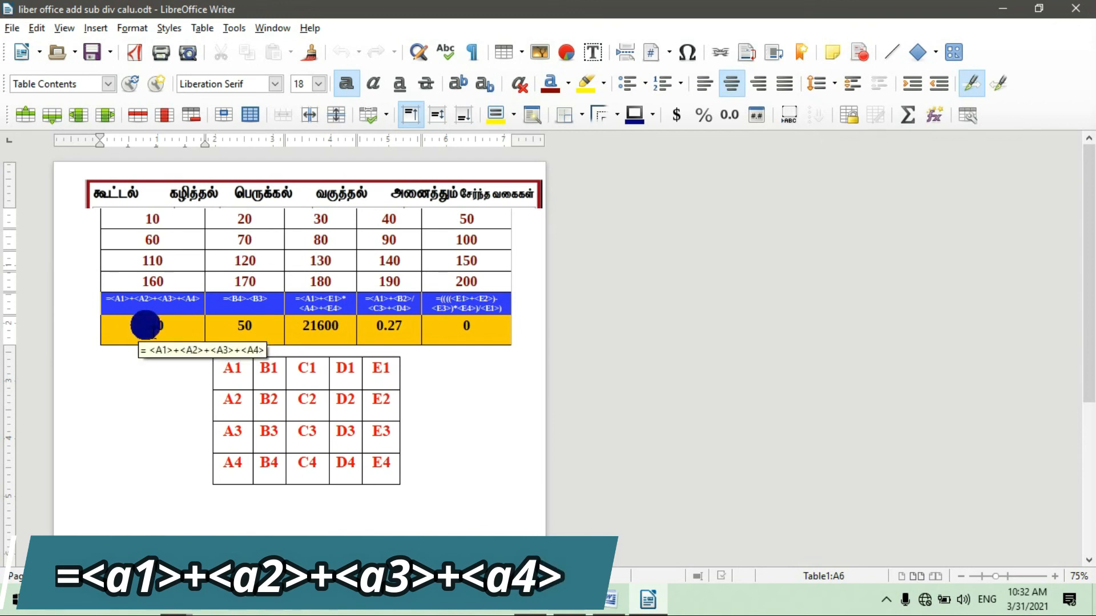
{"action": "left_click", "coordinate": [147, 326]}
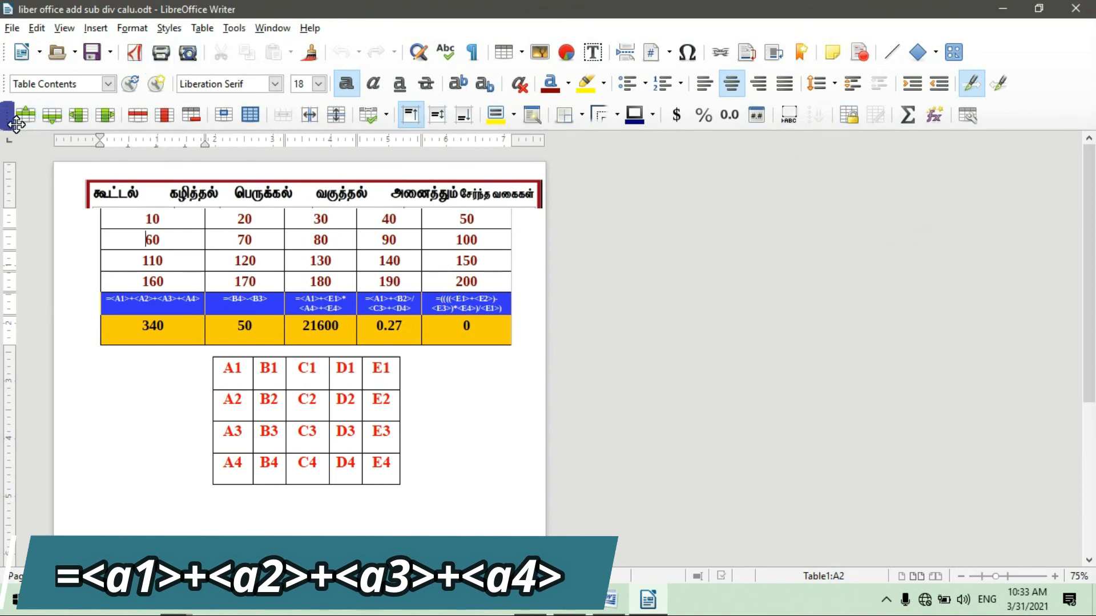
{"action": "left_click_drag", "start_coordinate": [34, 147], "coordinate": [71, 272]}
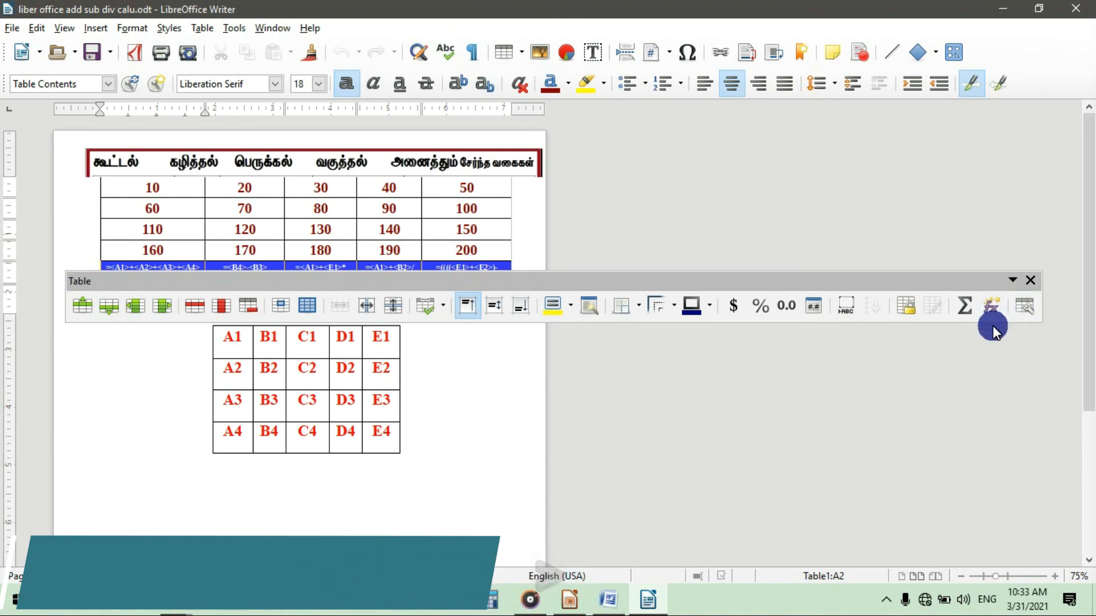
Close and redisplay the Table toolbar, and dock it on its own row beneath the Formatting toolbar.
{"action": "left_click", "coordinate": [1031, 280]}
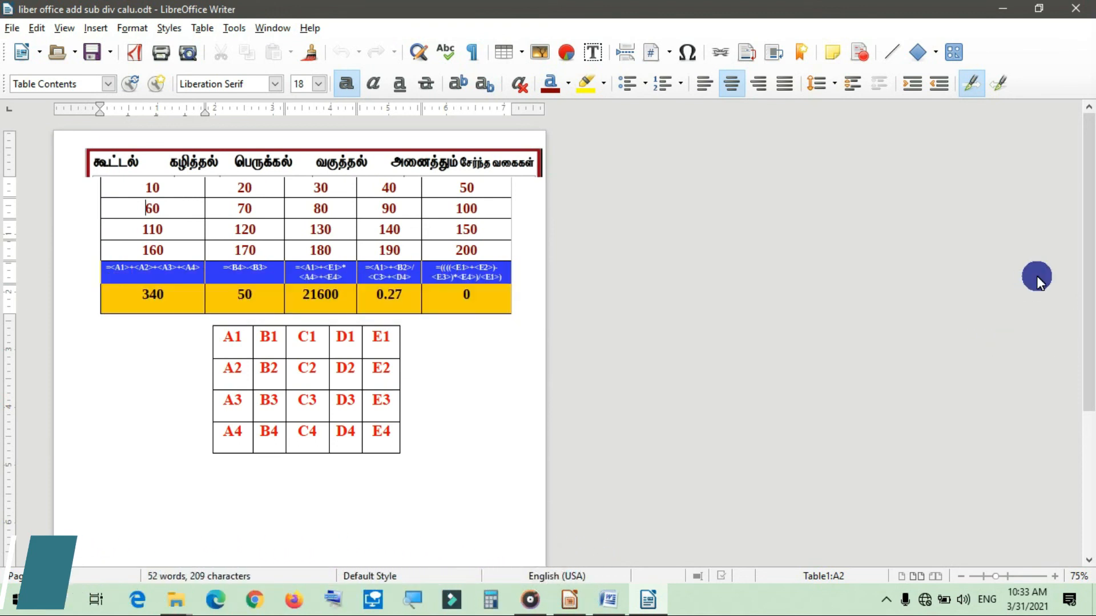
{"action": "left_click", "coordinate": [65, 28]}
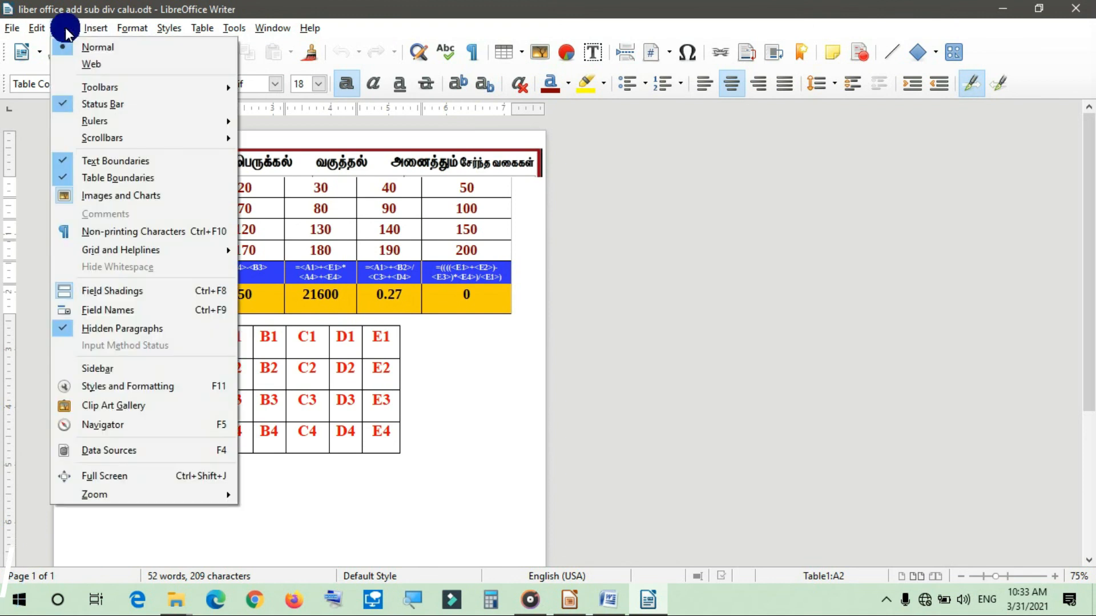
{"action": "mouse_move", "coordinate": [118, 89]}
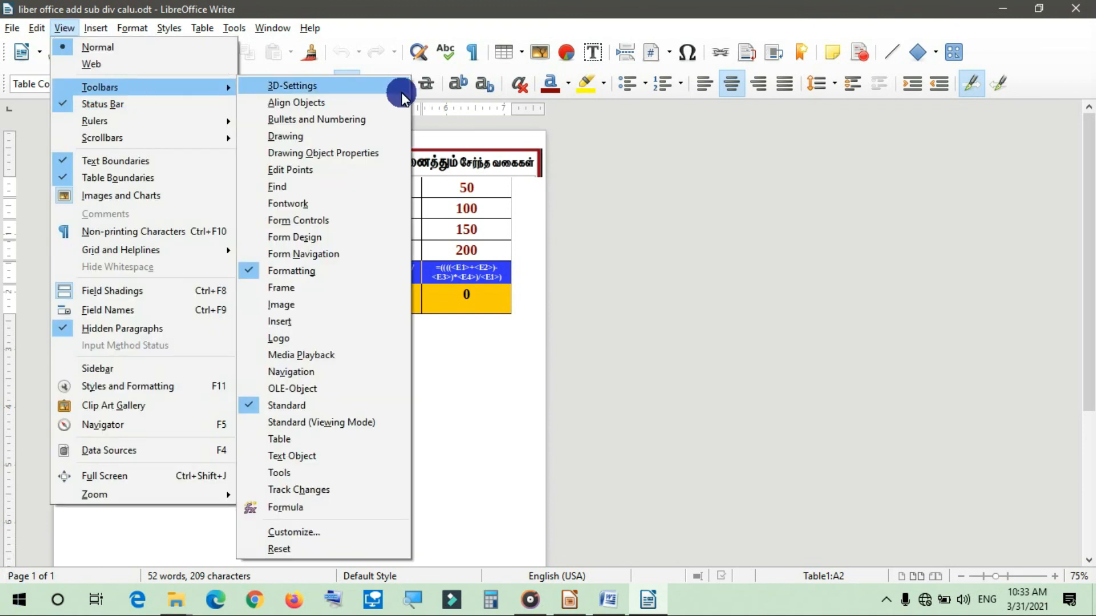
{"action": "left_click", "coordinate": [338, 438]}
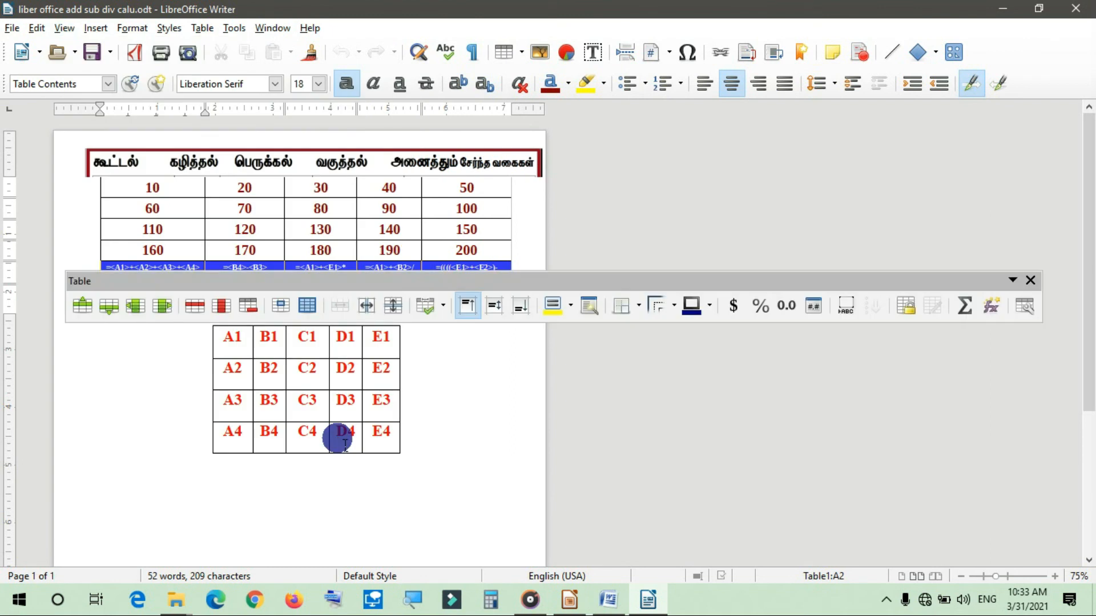
{"action": "left_click_drag", "start_coordinate": [833, 283], "coordinate": [766, 85]}
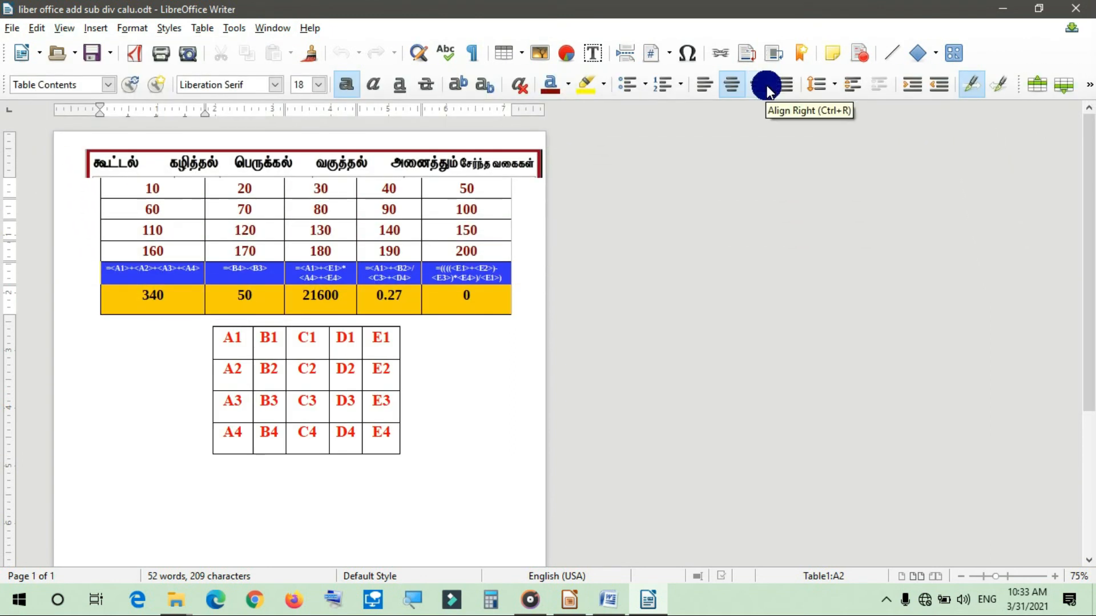
{"action": "left_click_drag", "start_coordinate": [1025, 98], "coordinate": [13, 108]}
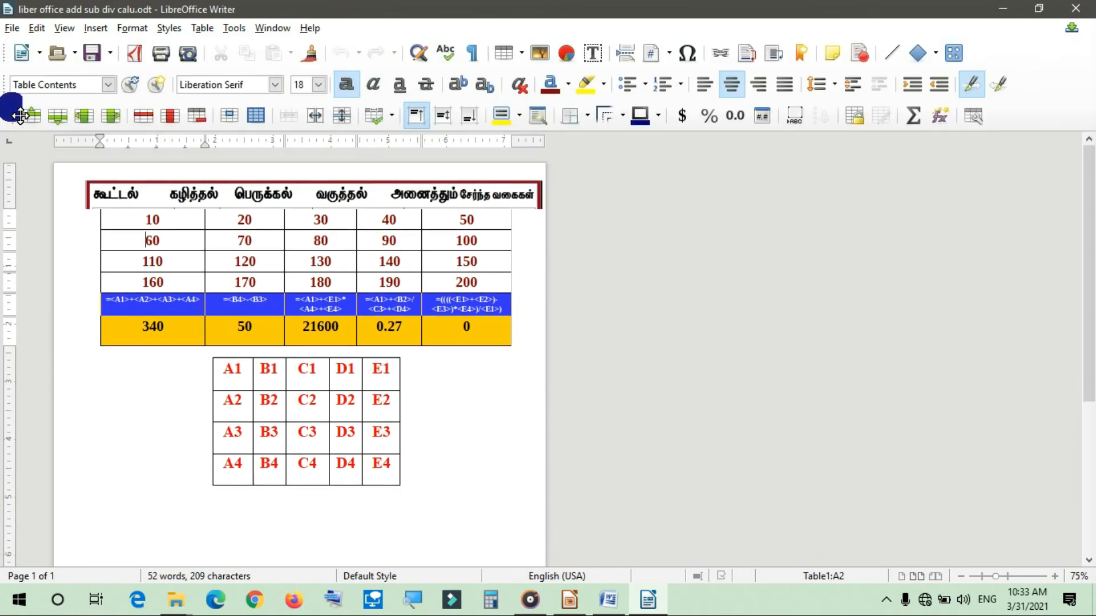
Try a formula in cell A2 that references cell B1, and cancel the entry.
{"action": "left_click", "coordinate": [937, 119]}
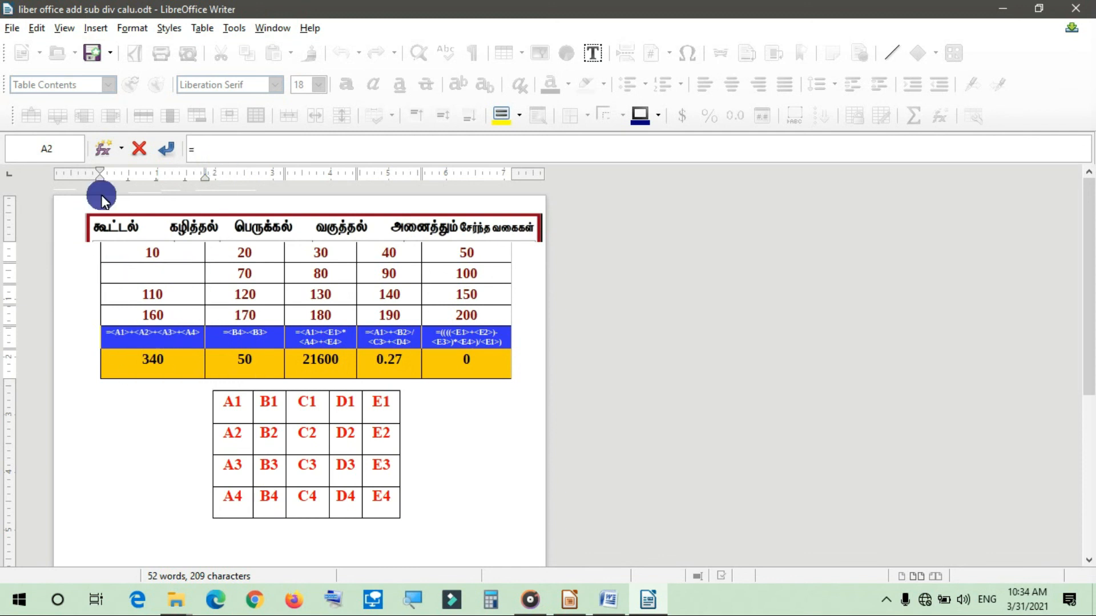
{"action": "left_click", "coordinate": [459, 401]}
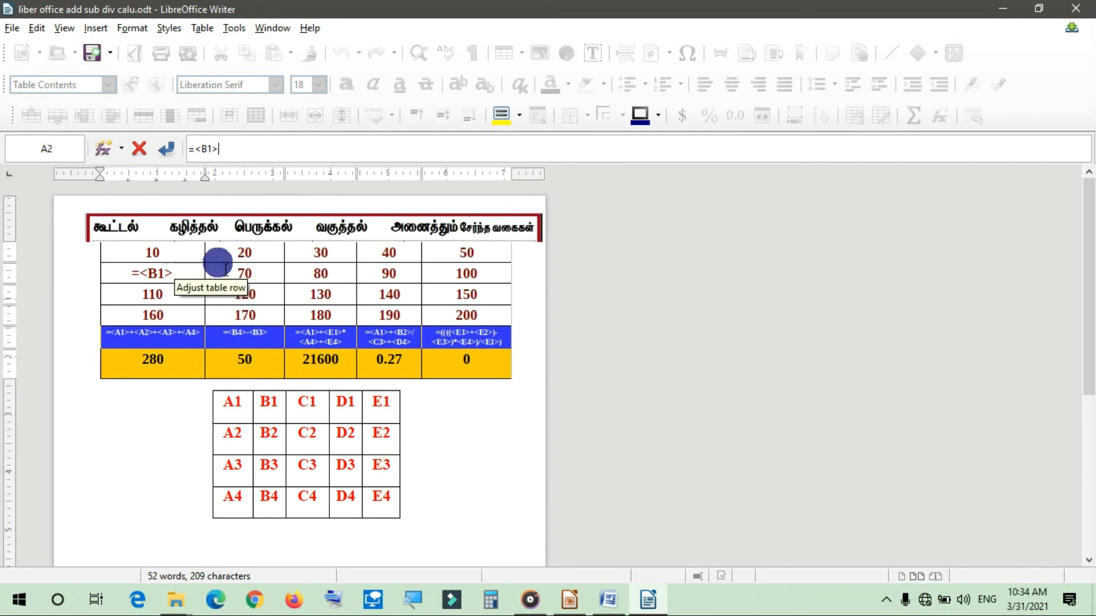
{"action": "key", "text": "Escape"}
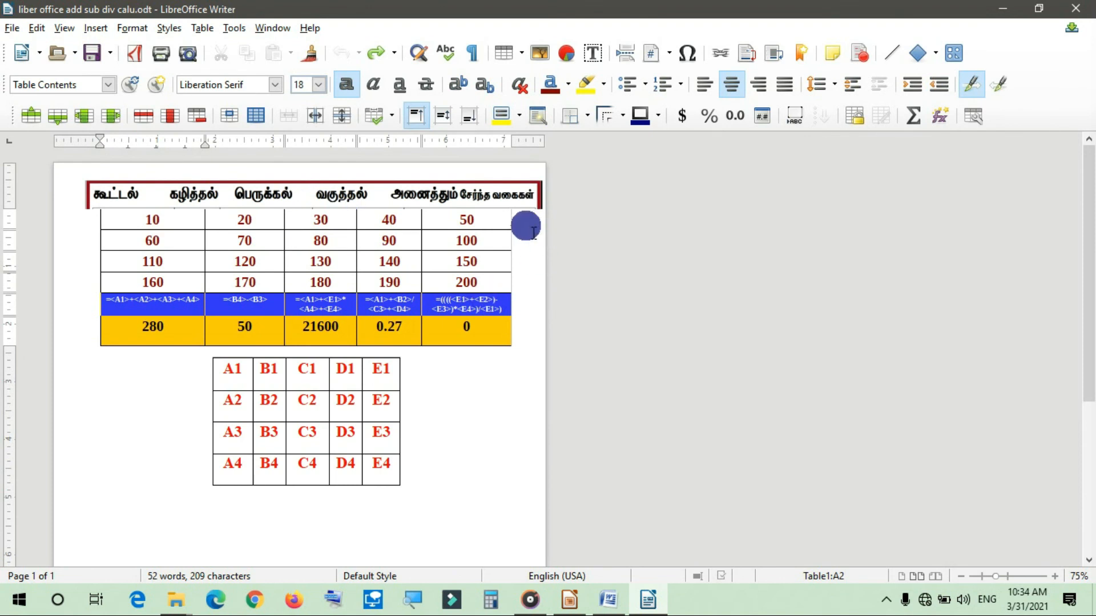
Check the cell addresses of the table's first cell and last number cell in the formula bar without entering formulas.
{"action": "left_click", "coordinate": [182, 228]}
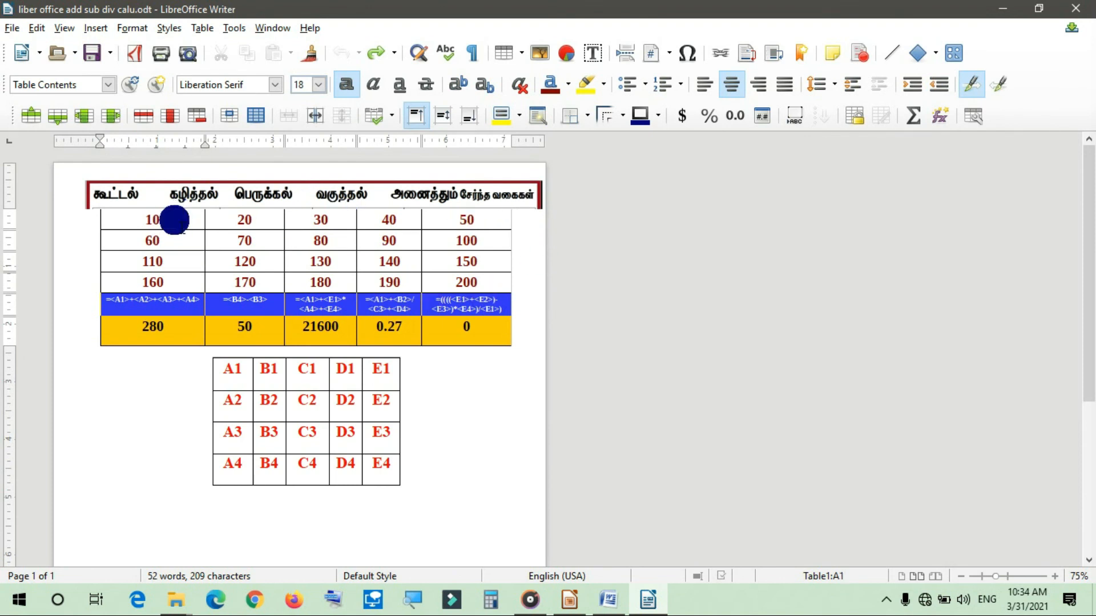
{"action": "left_click", "coordinate": [935, 115]}
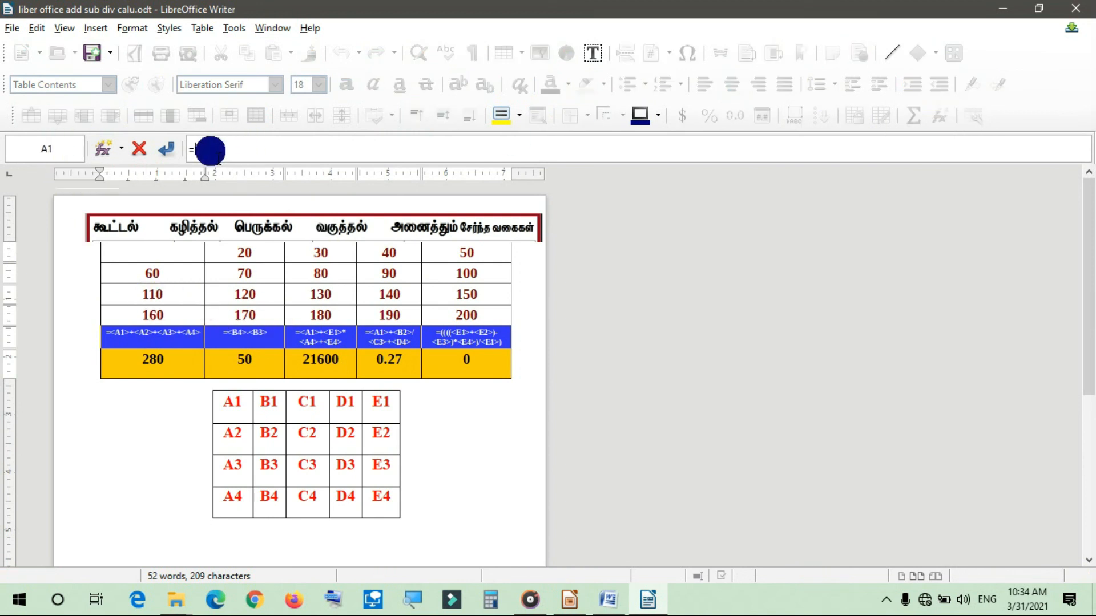
{"action": "left_click", "coordinate": [43, 154]}
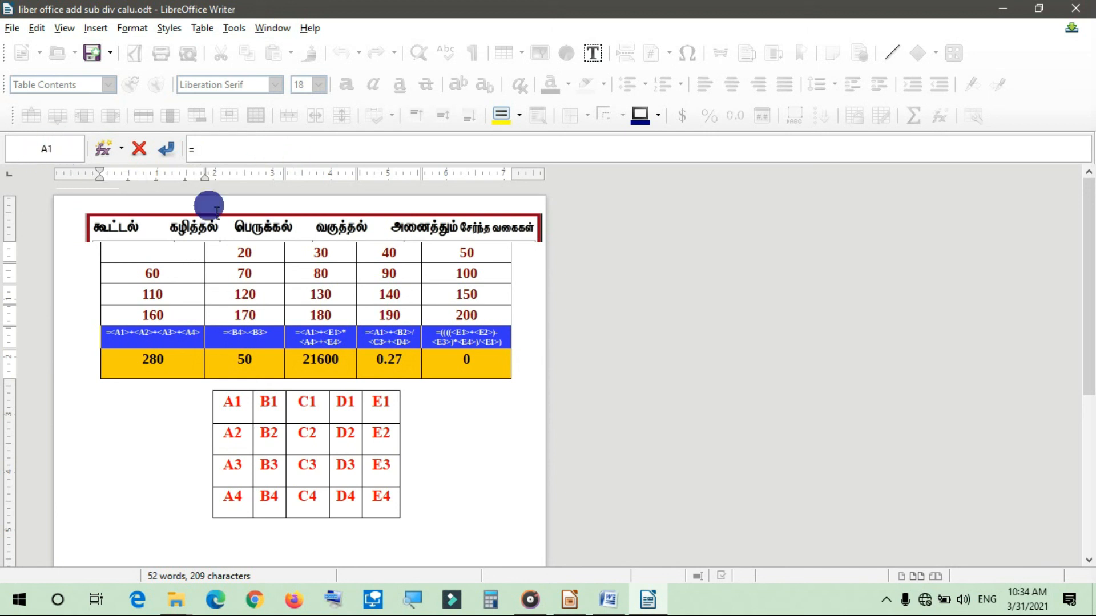
{"action": "key", "text": "Escape"}
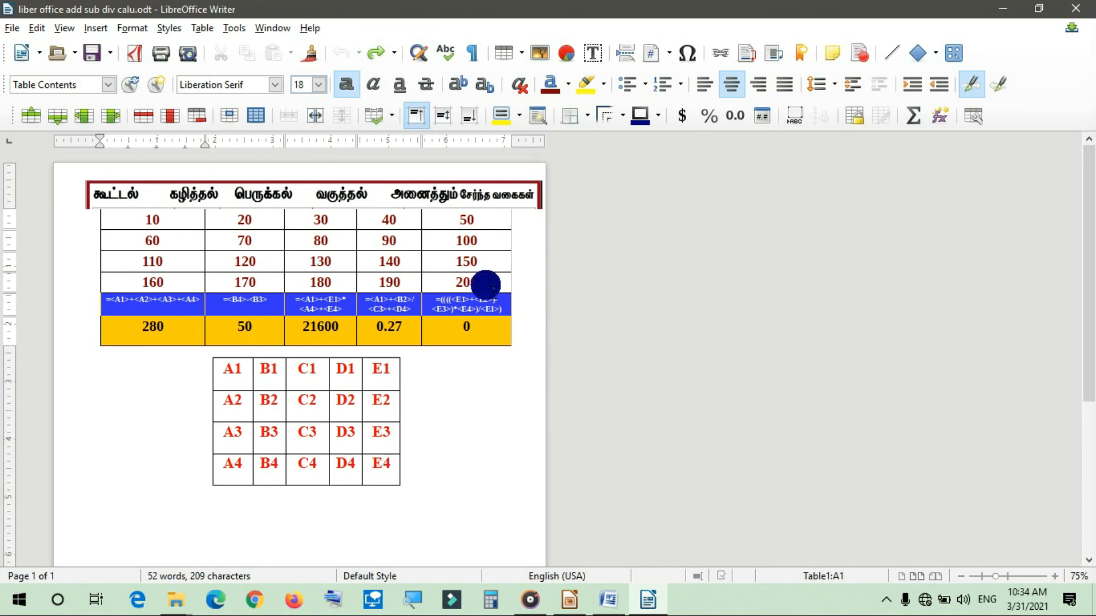
{"action": "left_click", "coordinate": [493, 290]}
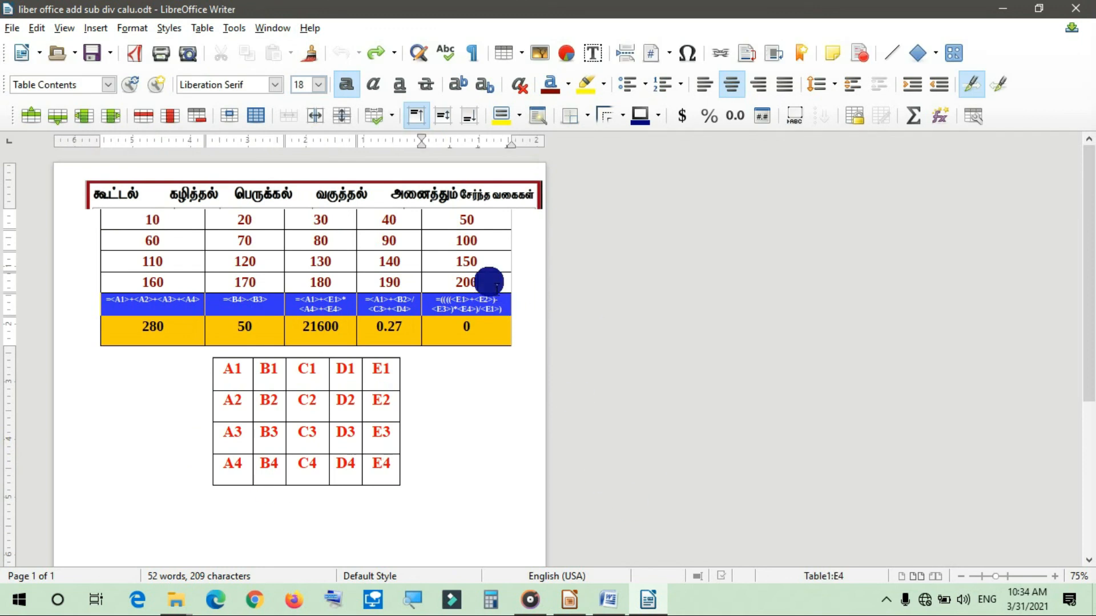
{"action": "left_click", "coordinate": [939, 116]}
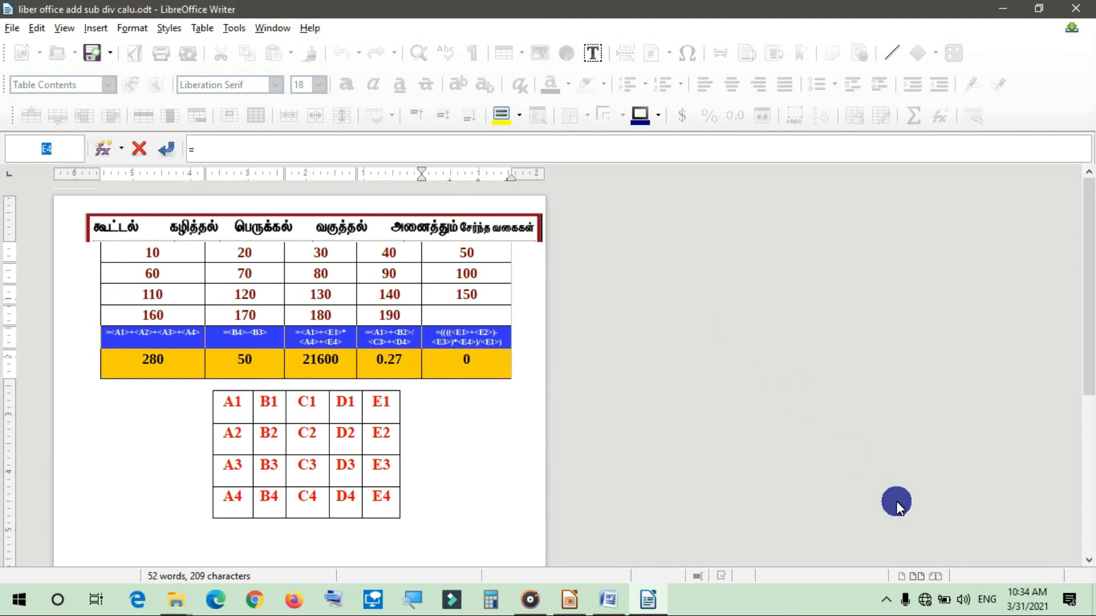
{"action": "left_click", "coordinate": [533, 494]}
{"action": "key", "text": "Return"}
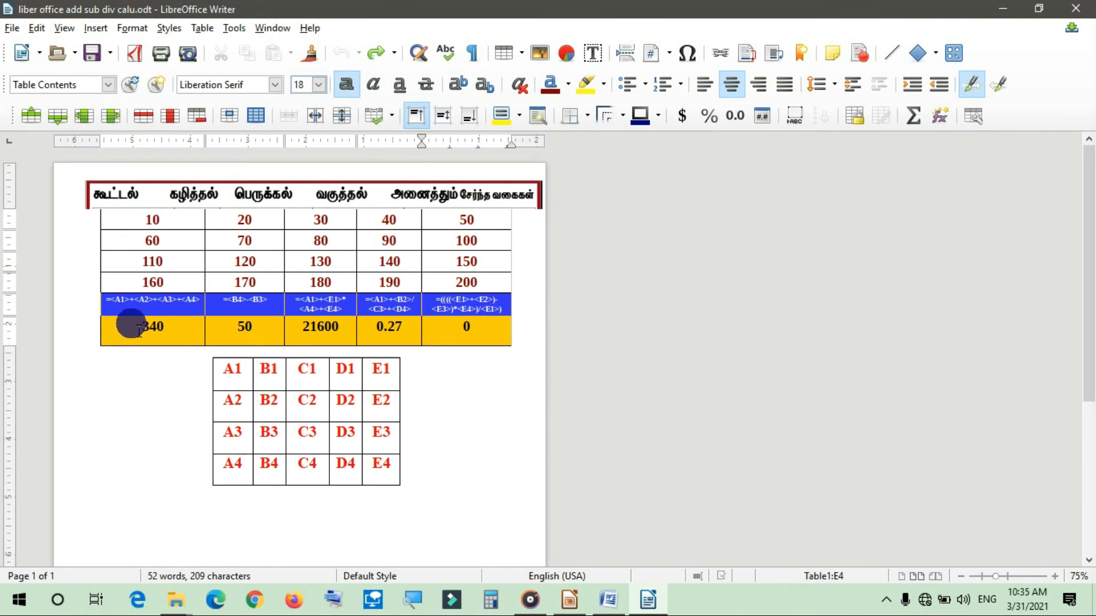
{"action": "left_click", "coordinate": [118, 309]}
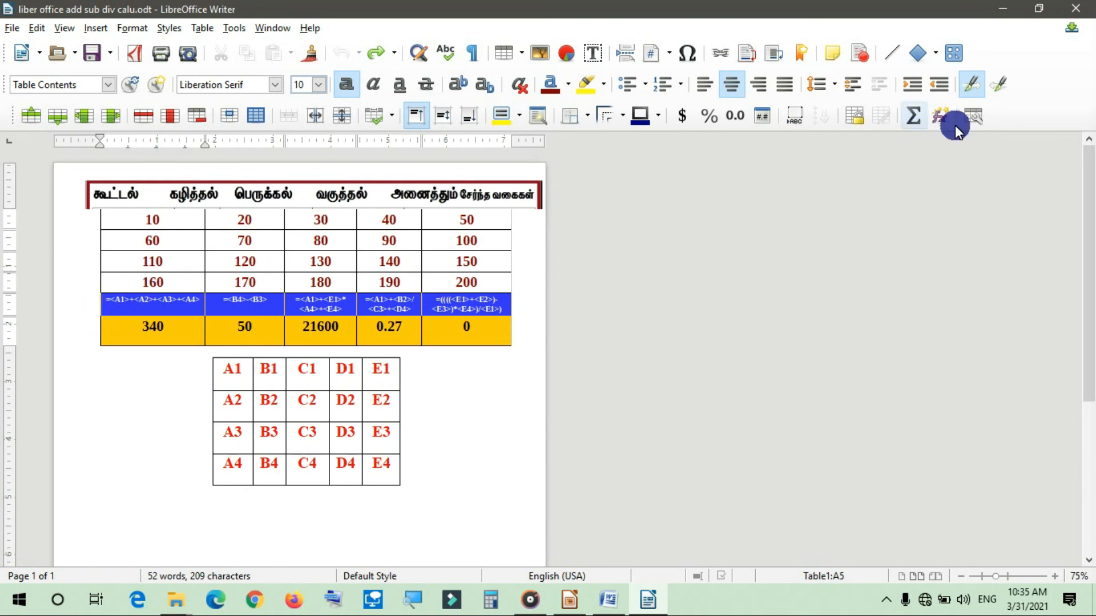
{"action": "left_click", "coordinate": [941, 118]}
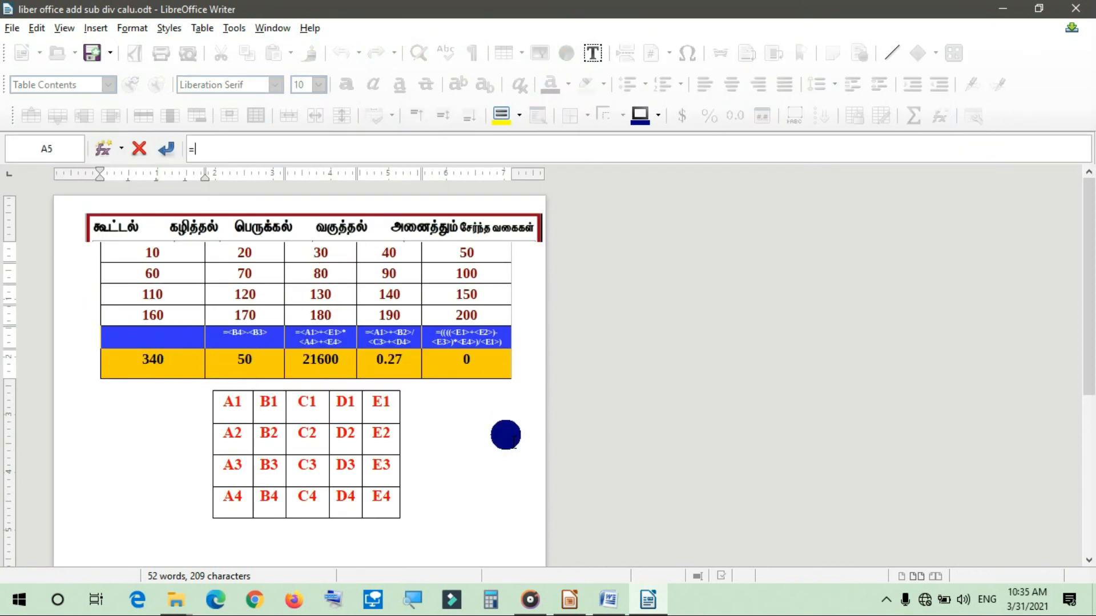
{"action": "type", "text": "<A1>+<A2>+<A3>+<A4>"}
{"action": "key", "text": "Return"}
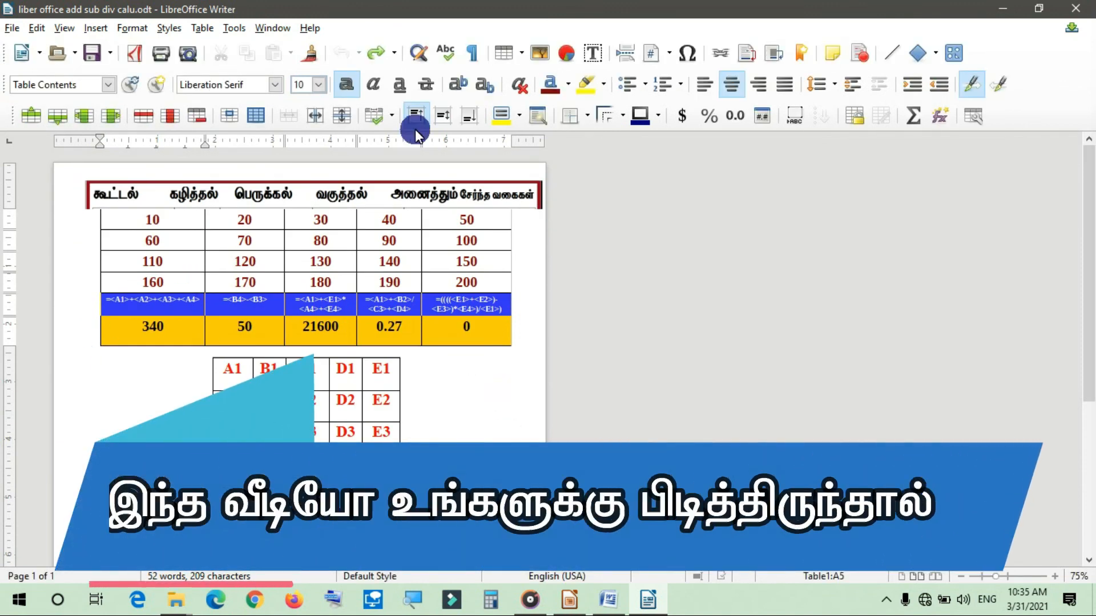
{"action": "left_click", "coordinate": [942, 115]}
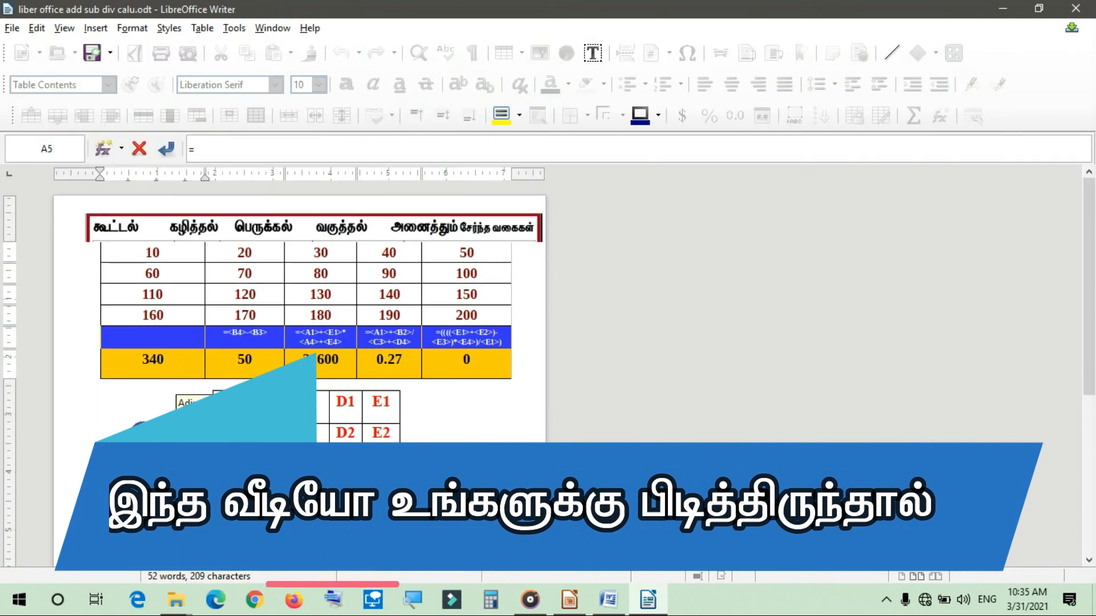
{"action": "key", "text": "Escape"}
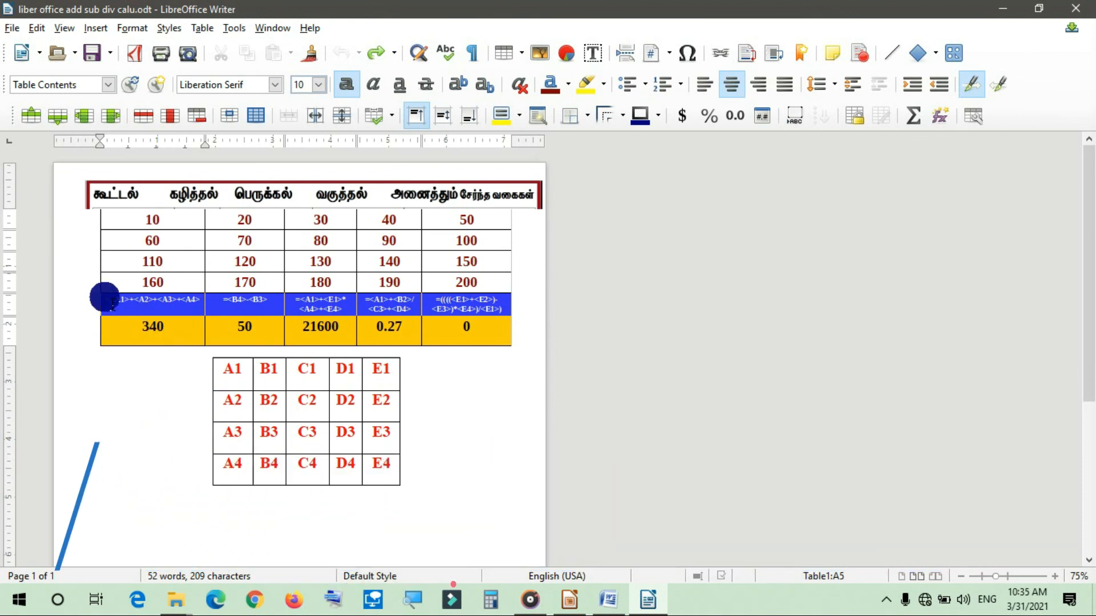
Select the addition formula text =<A1>+<A2>+<A3>+<A4> in the blue row's first cell.
{"action": "double_click", "coordinate": [208, 300]}
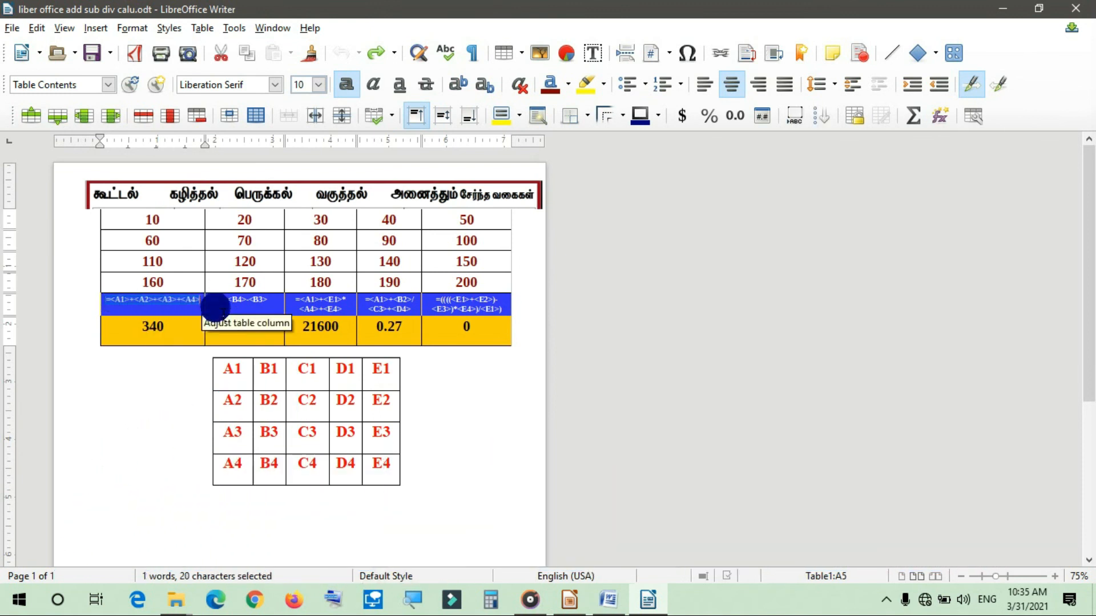